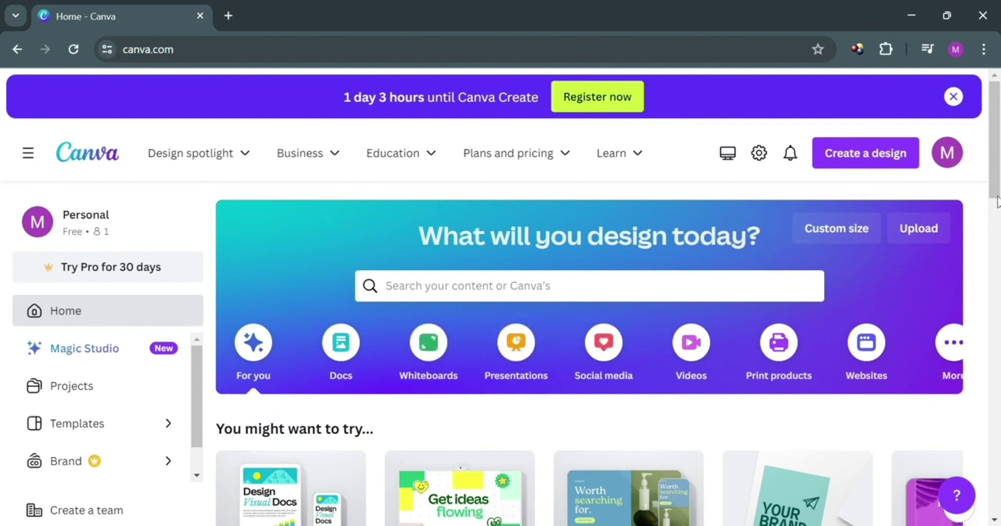
Step: Browse the remaining website sections list, then close it
scroll(589, 349, "down", 6)
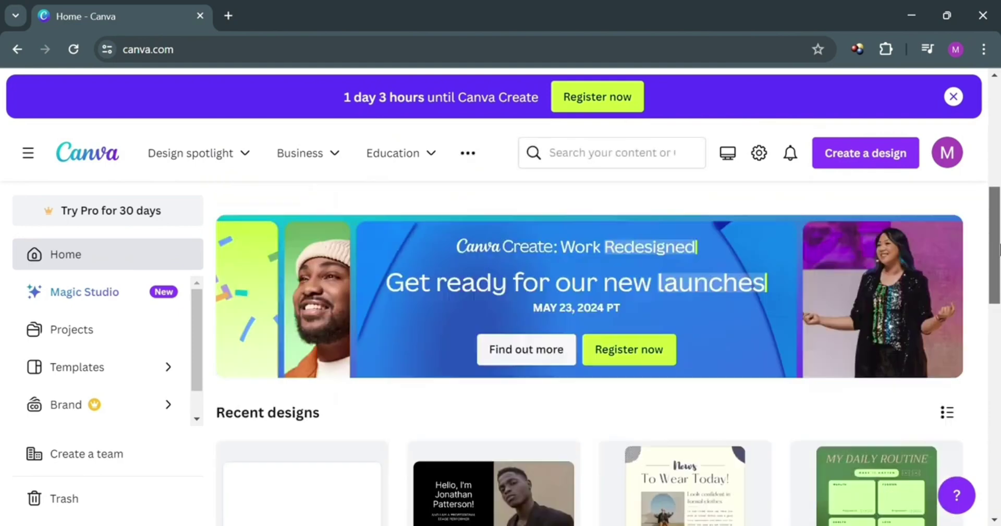
scroll(590, 349, "up", 2)
scroll(589, 349, "up", 2)
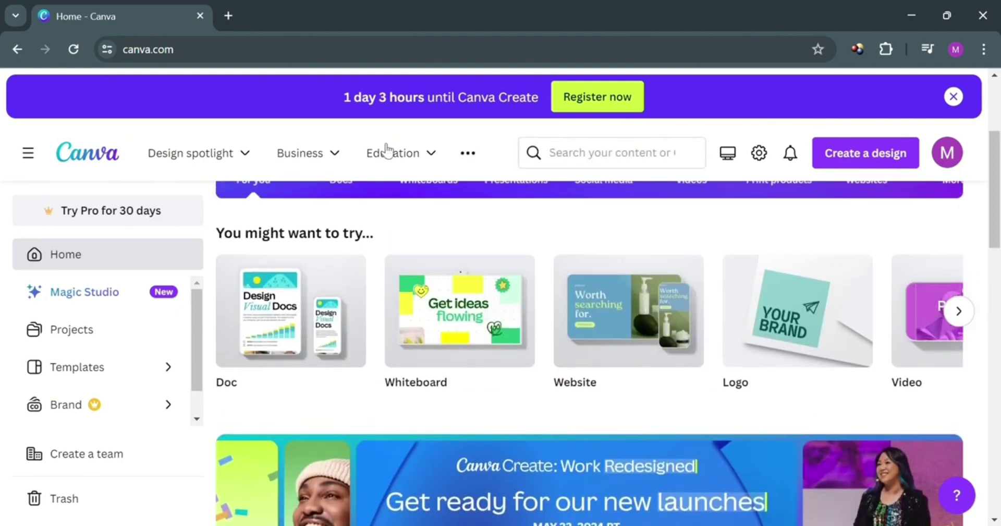
mouse_move(260, 152)
mouse_move(313, 160)
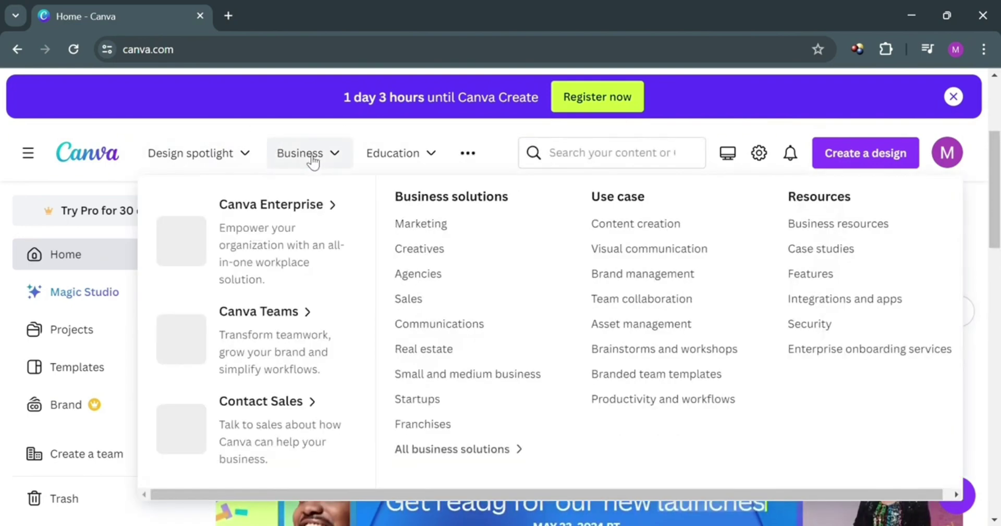
mouse_move(416, 168)
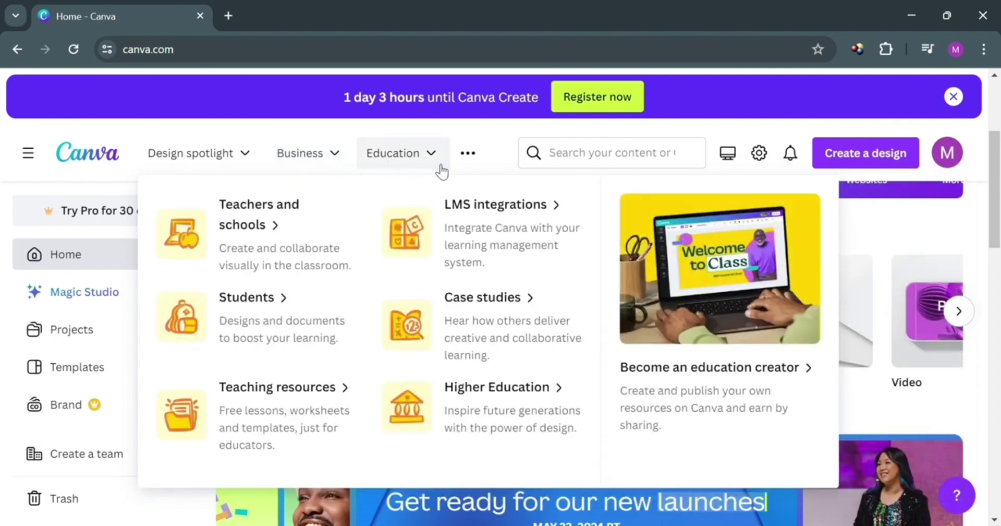
left_click(475, 162)
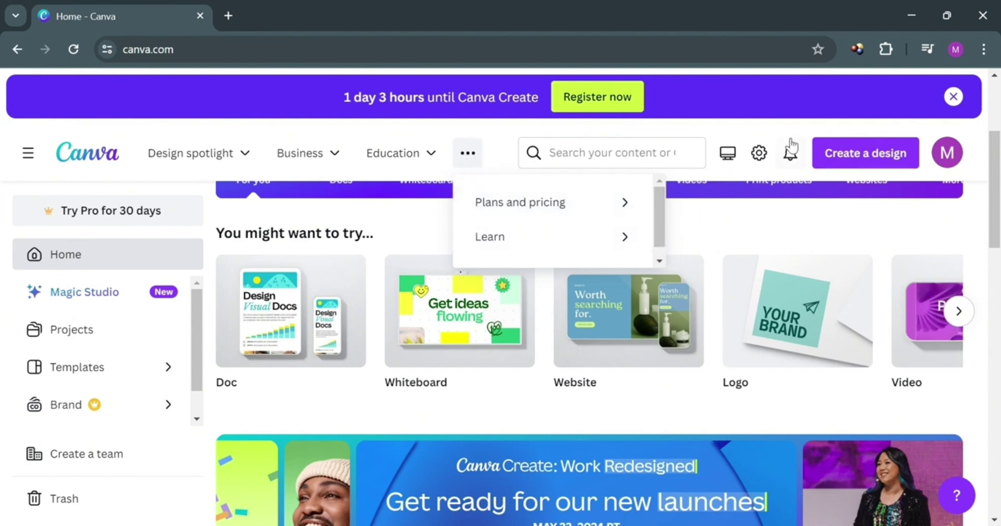
left_click(448, 159)
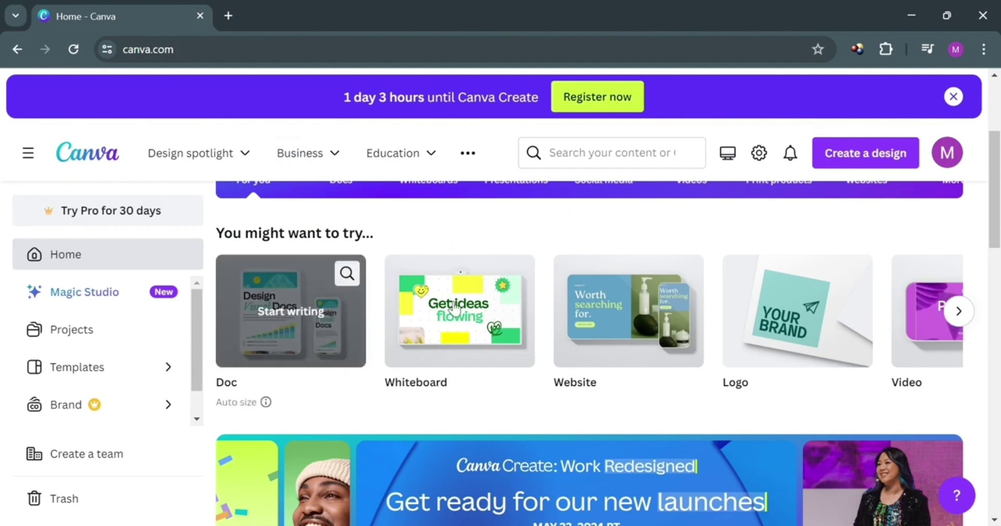
scroll(559, 309, "up", 4)
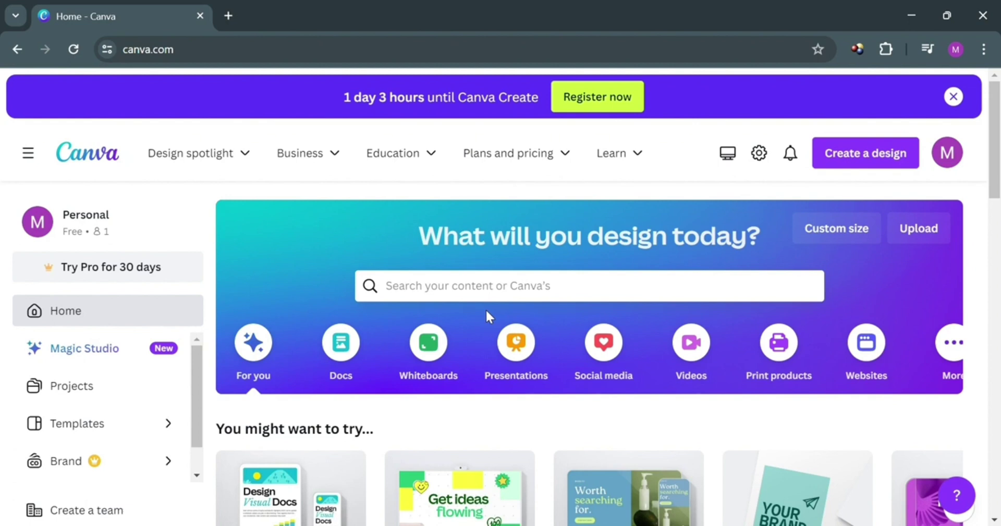
Step: Search Canva templates for 'wedding website' and browse the results
left_click(584, 300)
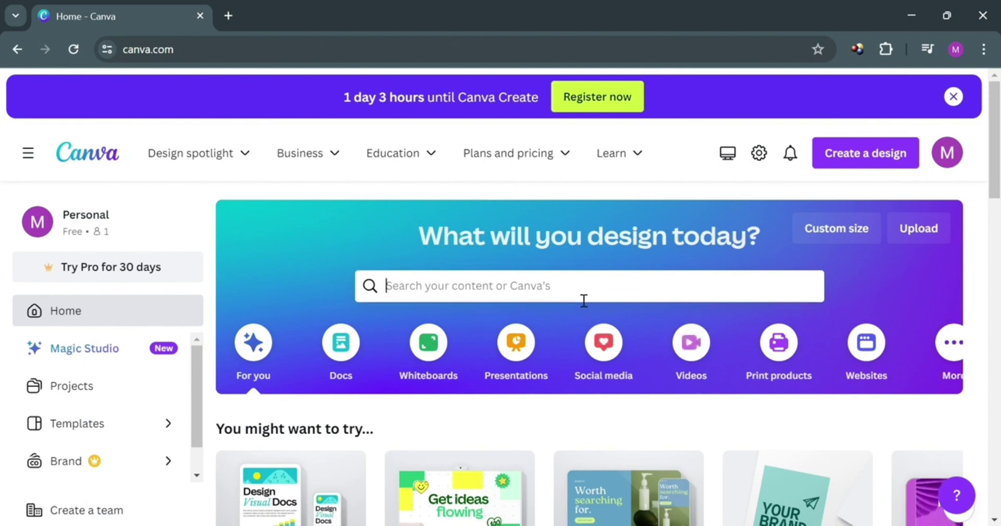
type("wedding websit")
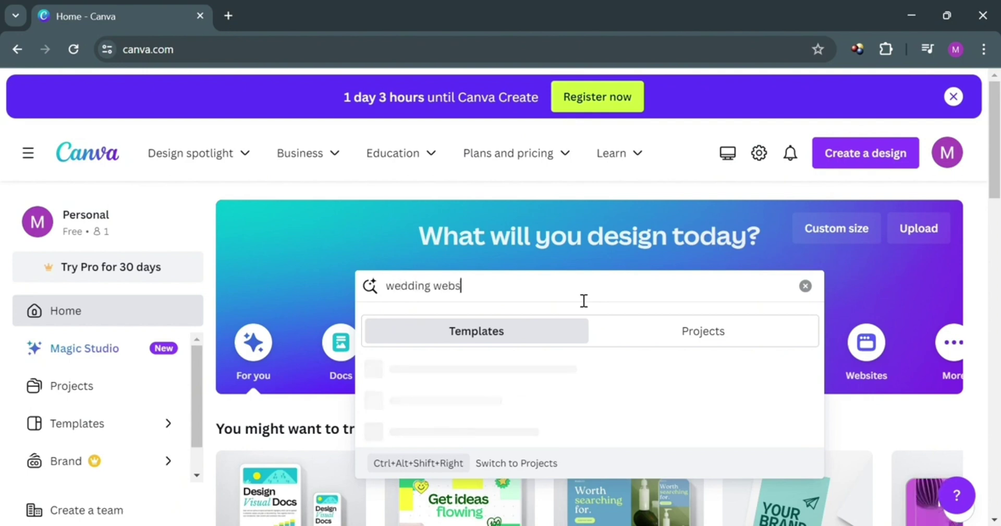
type("e")
key("Return")
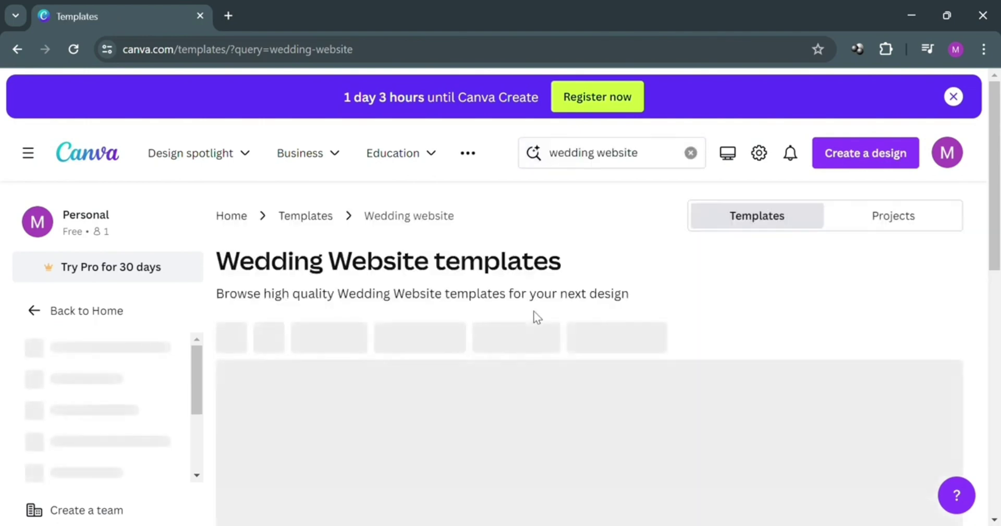
scroll(542, 285, "down", 2)
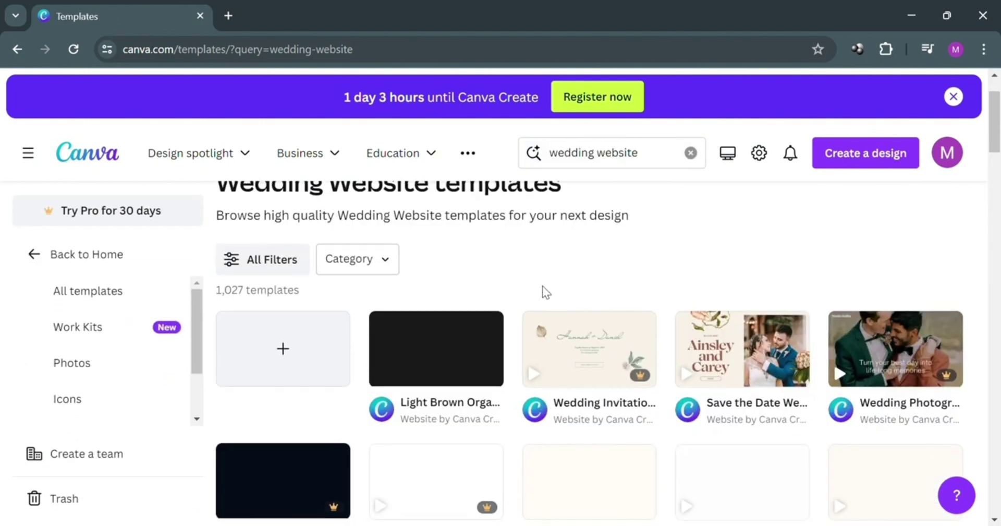
scroll(542, 285, "up", 2)
scroll(358, 277, "down", 2)
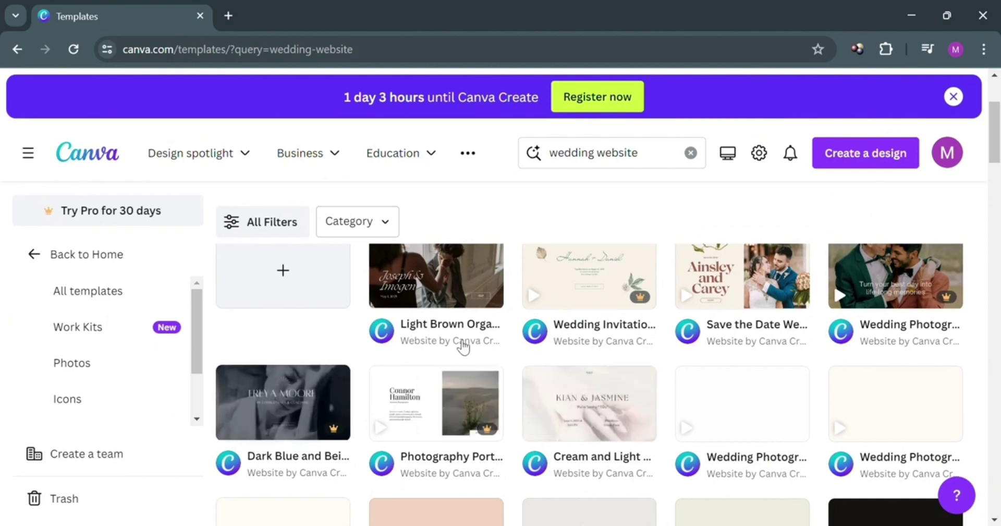
scroll(462, 344, "up", 1)
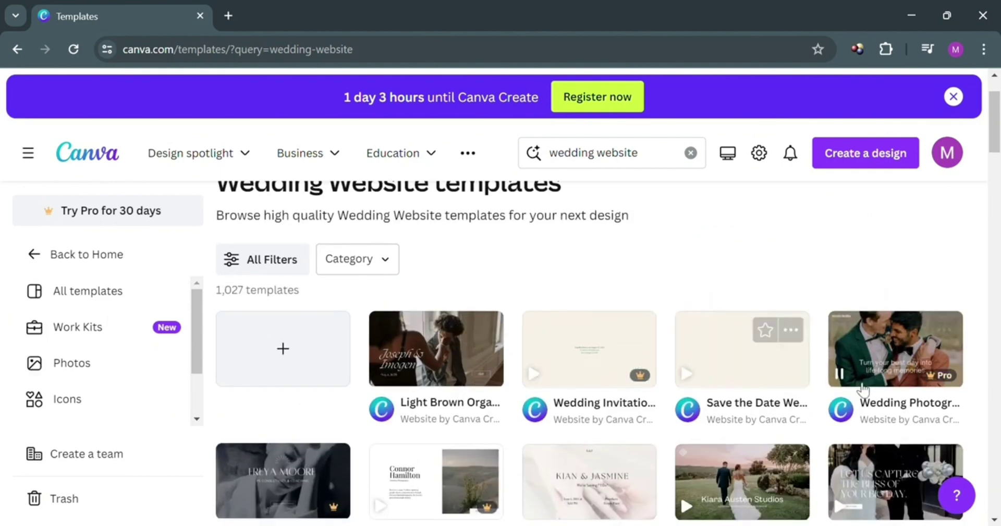
scroll(866, 394, "down", 3)
scroll(756, 389, "down", 3)
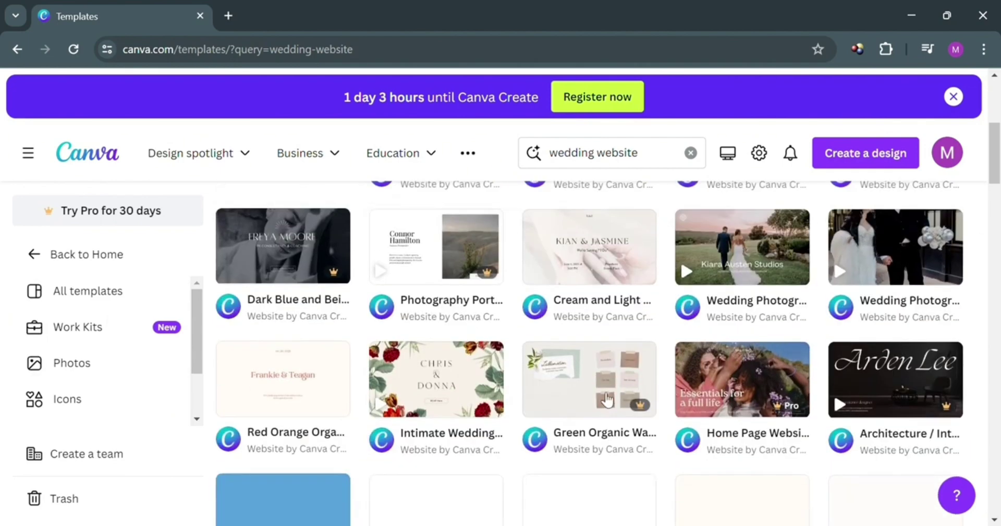
scroll(603, 399, "up", 7)
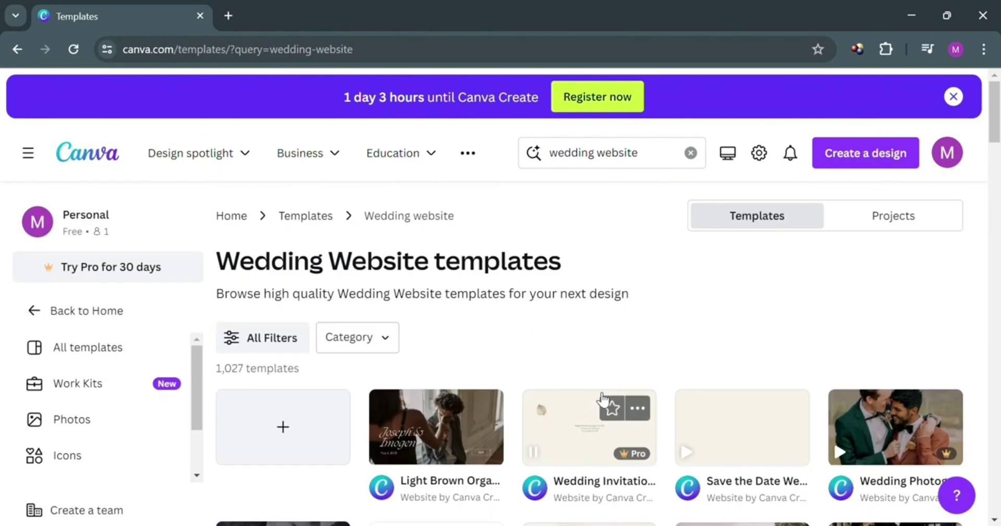
Step: Filter the wedding website results to Free pricing, leaving 901 templates
left_click(268, 343)
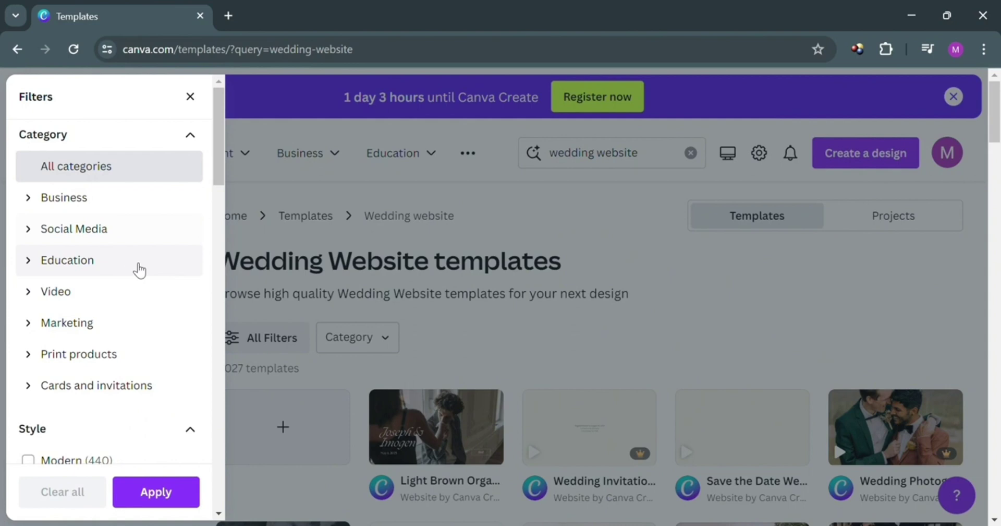
left_click_drag(217, 163, 187, 456)
left_click(66, 412)
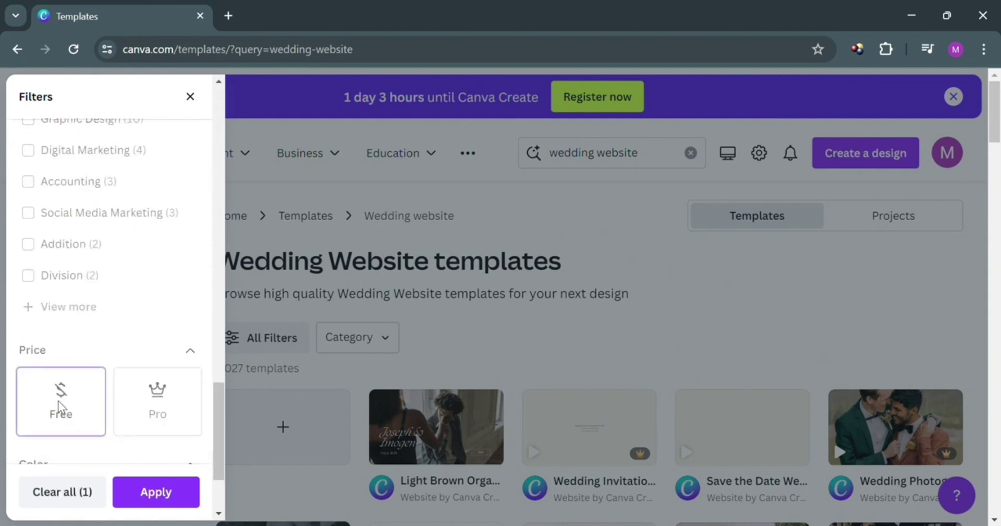
scroll(125, 312, "up", 3)
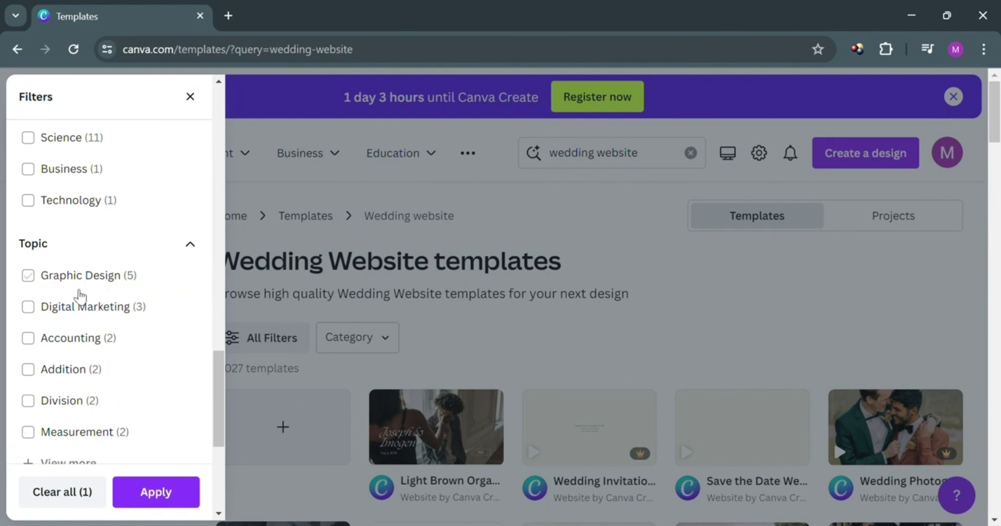
left_click(155, 492)
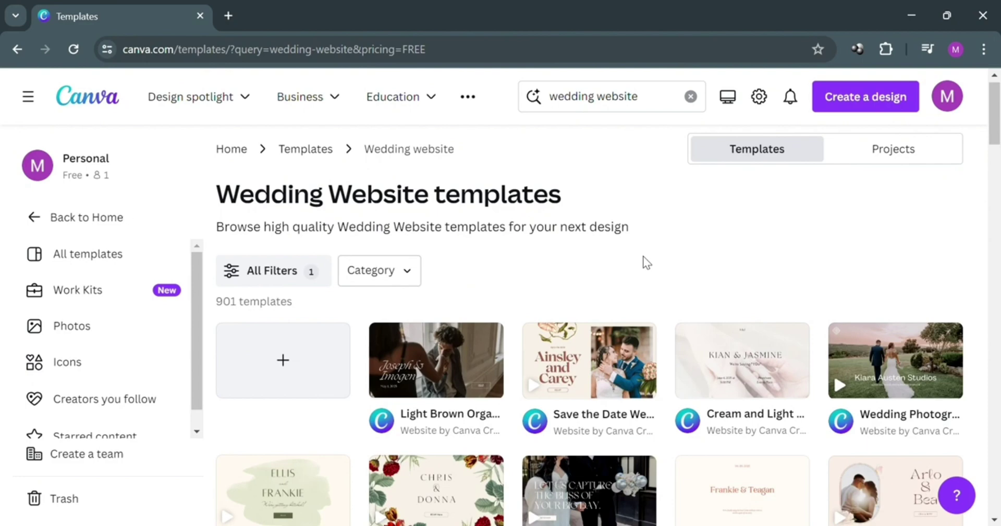
Step: Open a copy of the Pastel Peach and Dark Green Abstract Watercolor Wedding template as a 4-page design
scroll(643, 255, "down", 3)
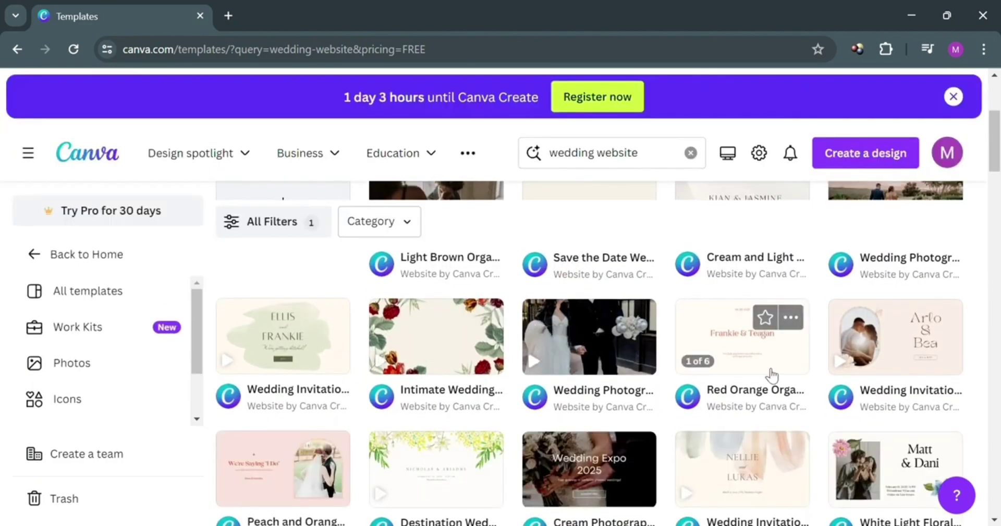
scroll(772, 374, "down", 3)
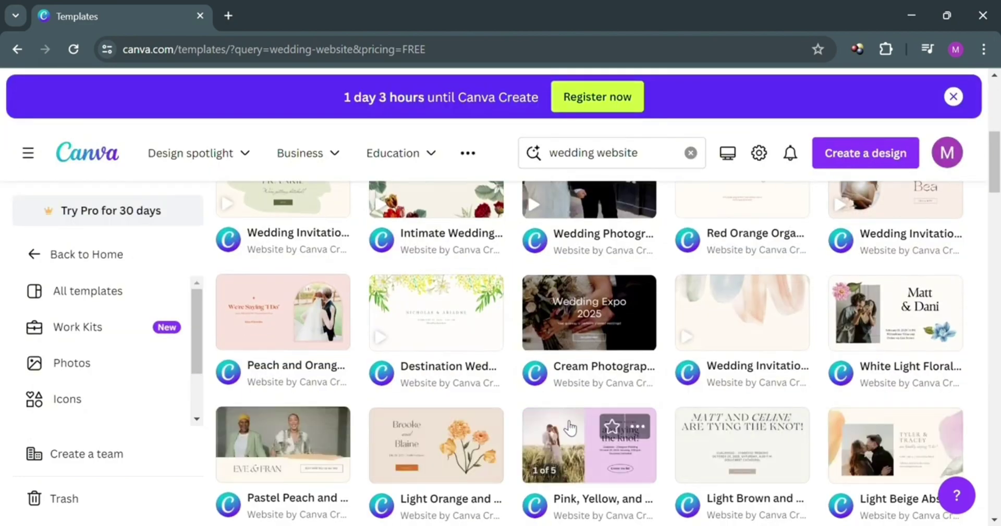
scroll(277, 270, "down", 3)
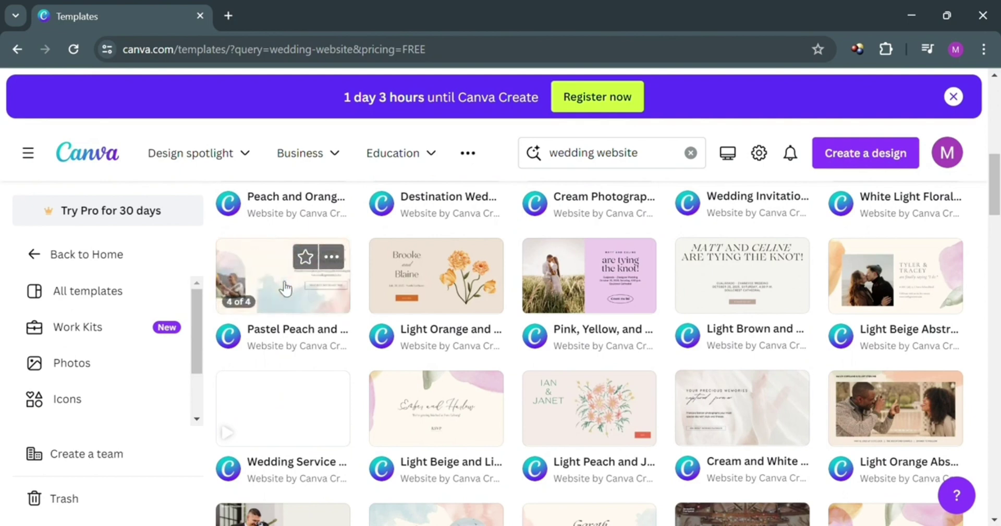
left_click(285, 287)
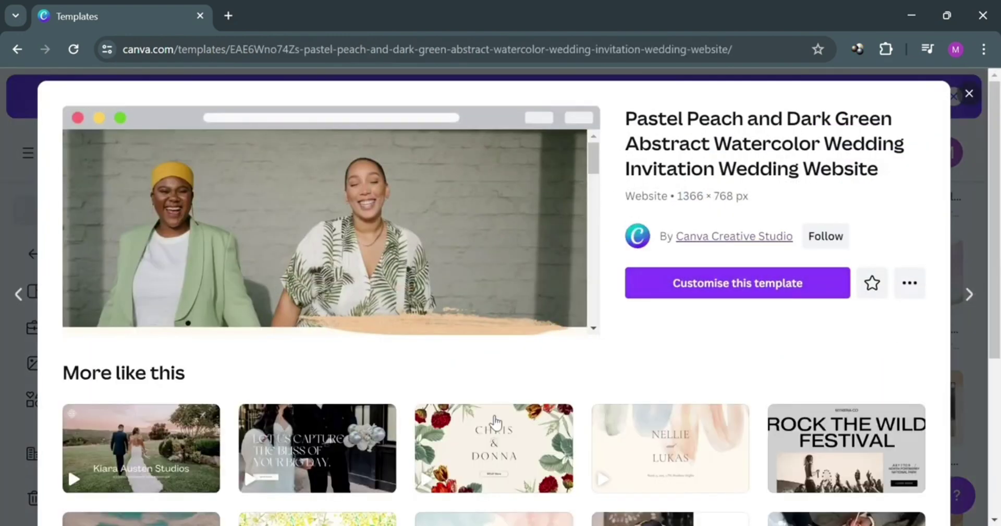
left_click(756, 283)
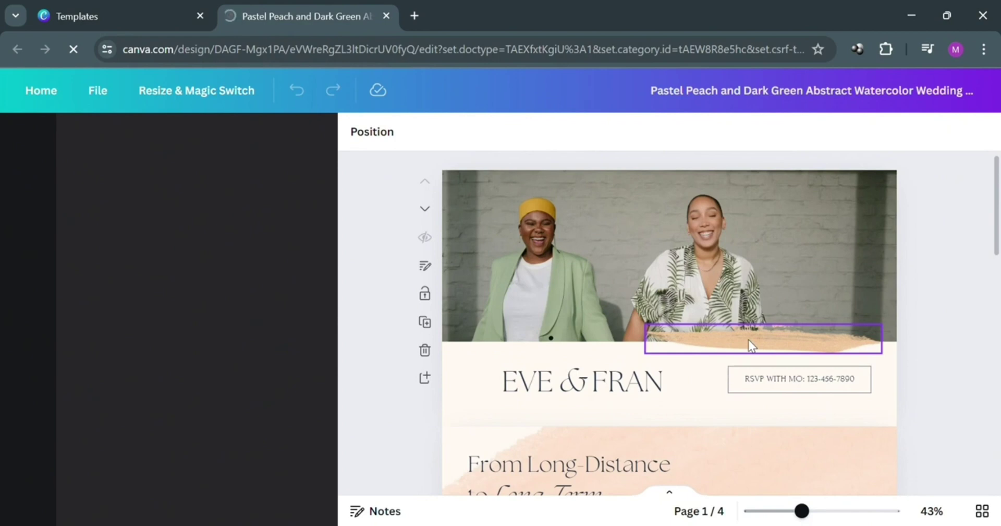
scroll(773, 331, "down", 3)
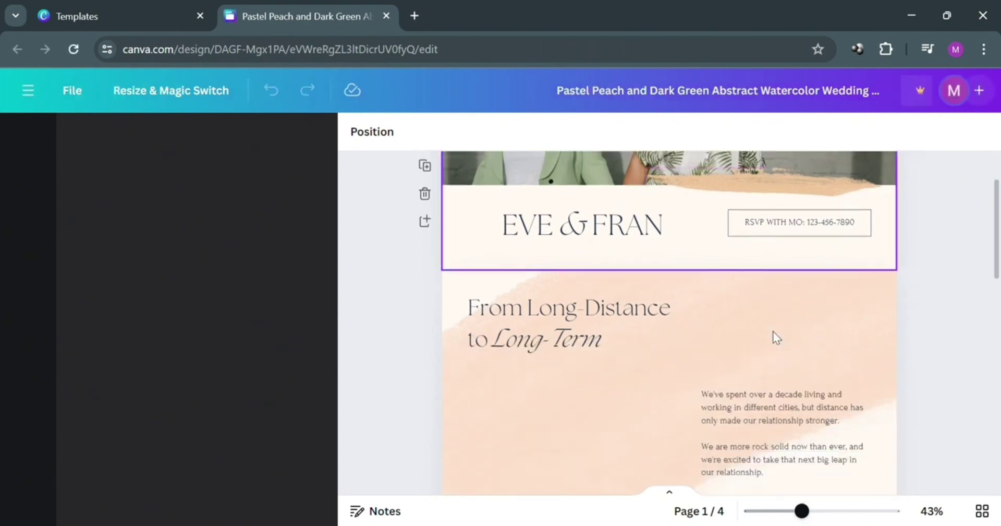
scroll(773, 338, "down", 2)
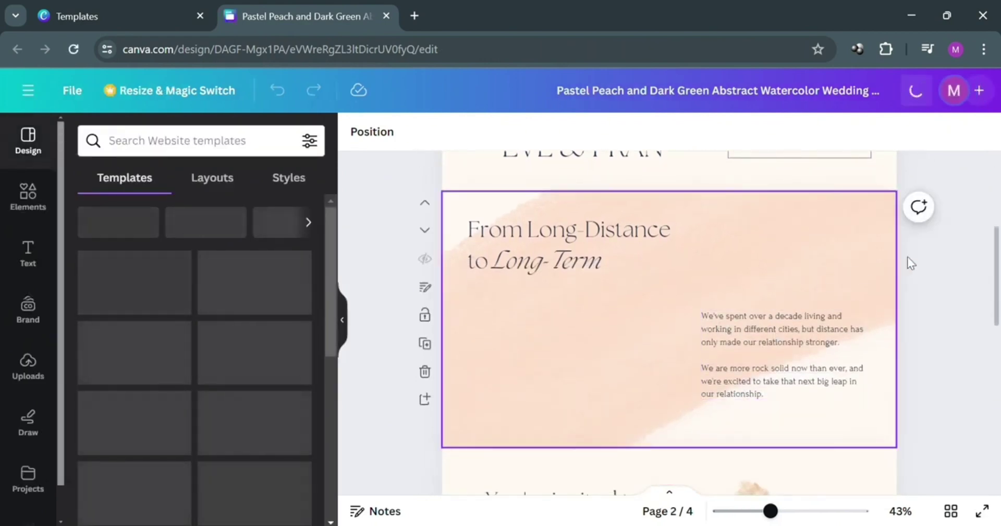
scroll(892, 259, "up", 4)
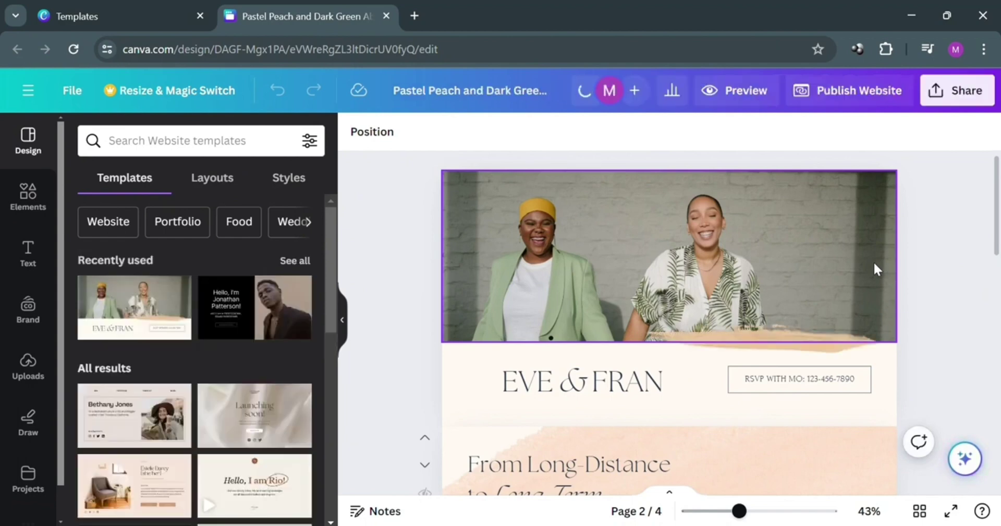
scroll(808, 271, "down", 3)
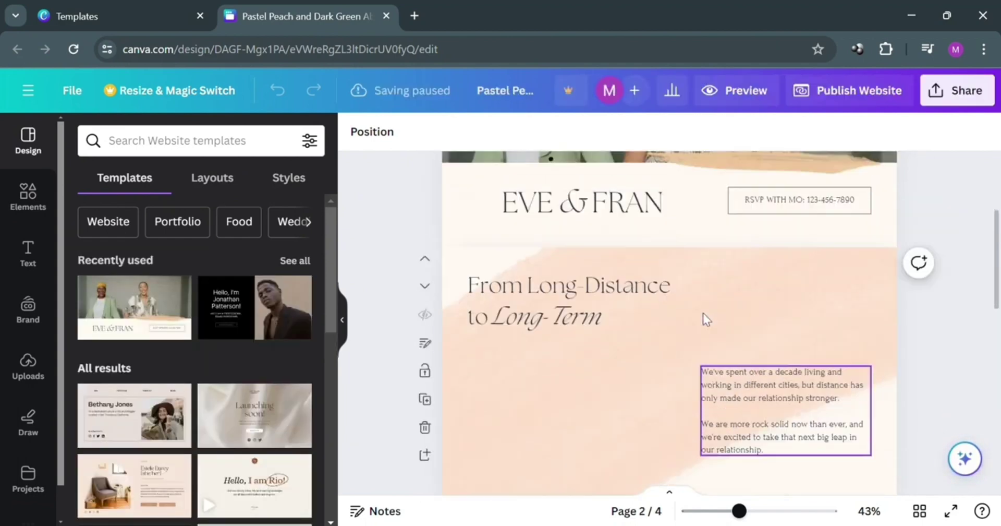
scroll(704, 317, "up", 3)
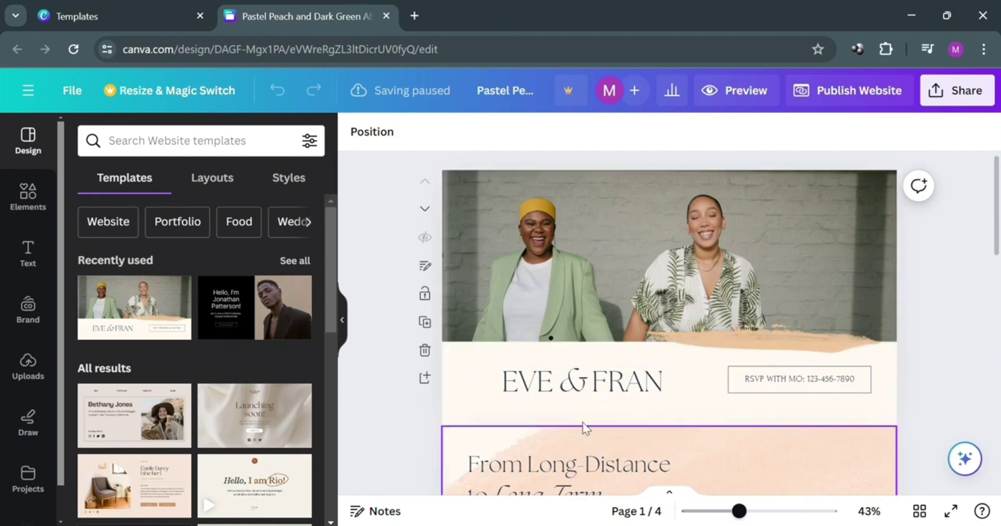
Step: Select the header photo and start an image upload, then cancel it
left_click(598, 328)
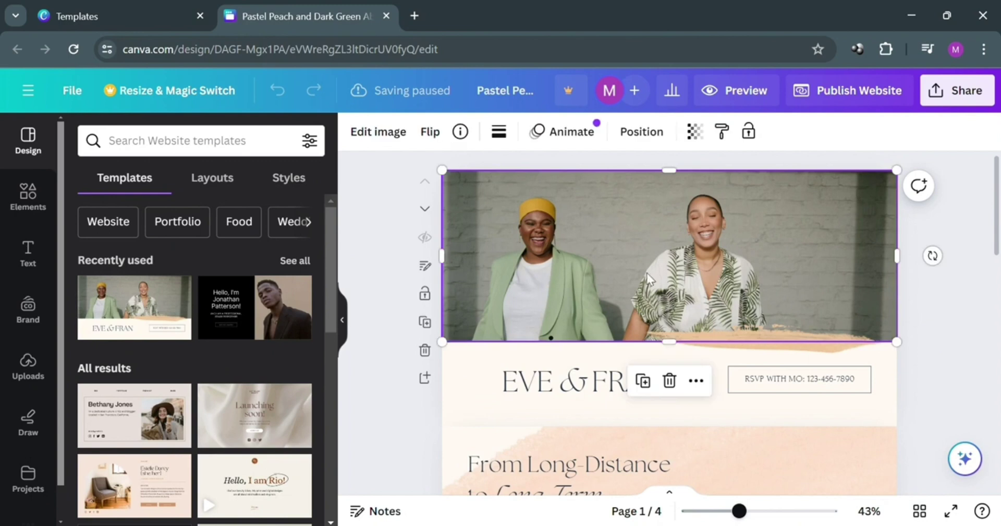
left_click(562, 384)
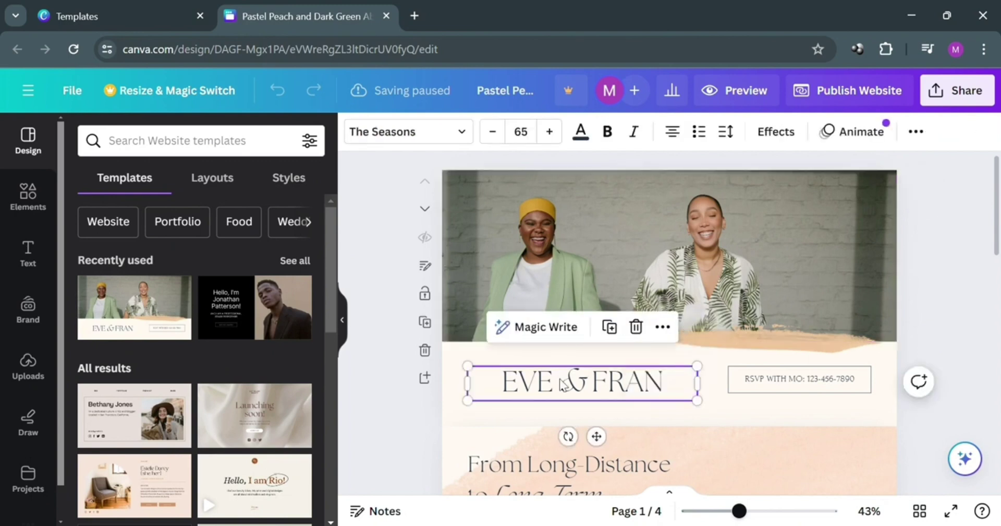
left_click(691, 269)
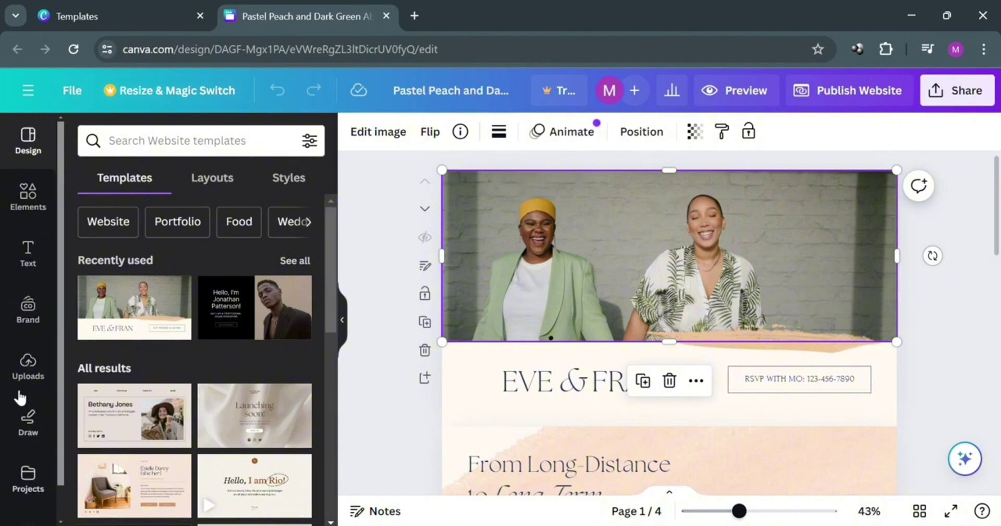
left_click(28, 377)
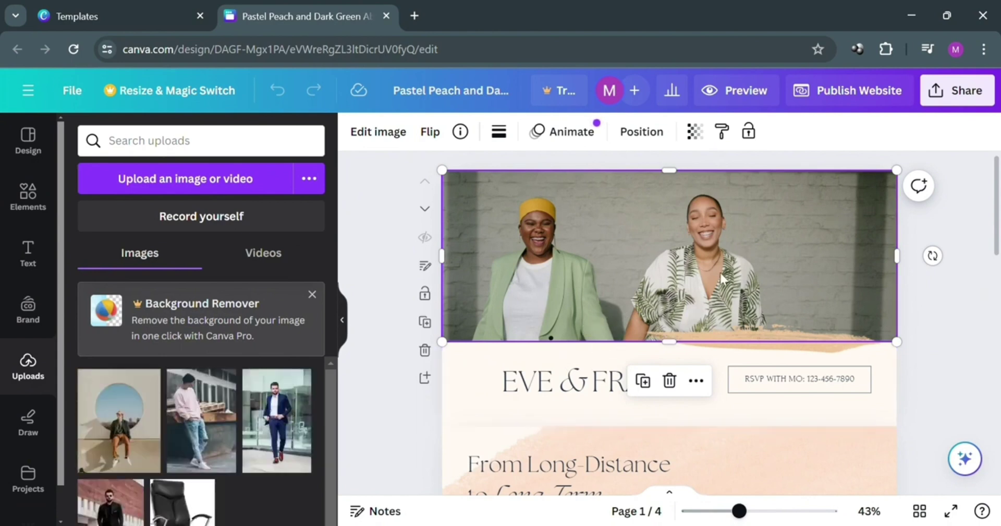
left_click(230, 196)
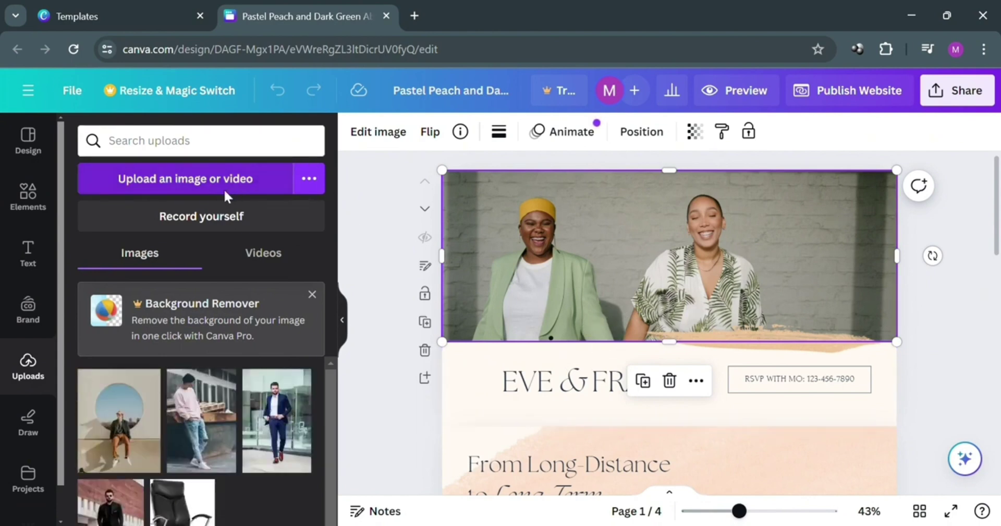
key("Escape")
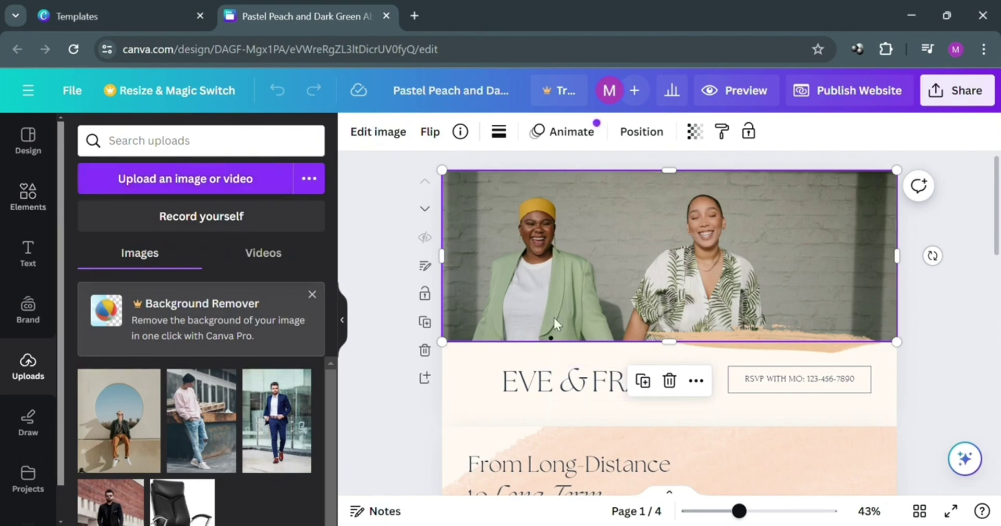
Step: Search Elements photos for 'couple' and drop the sunset silhouette couple onto the header
left_click(28, 196)
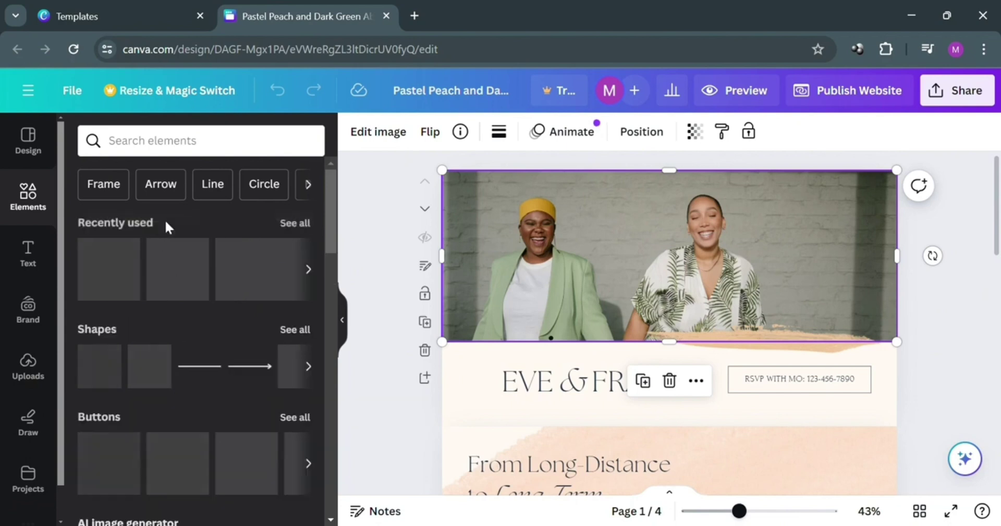
left_click(191, 151)
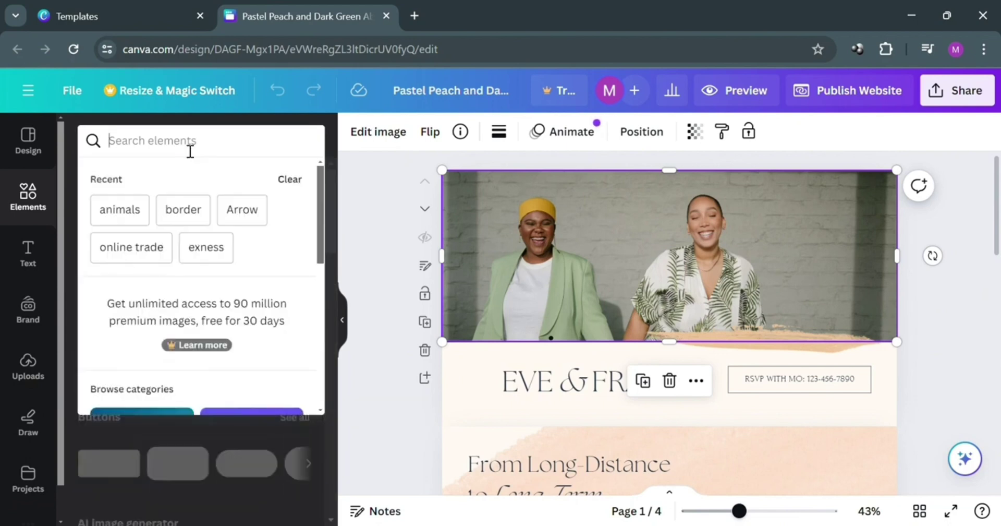
type("couple")
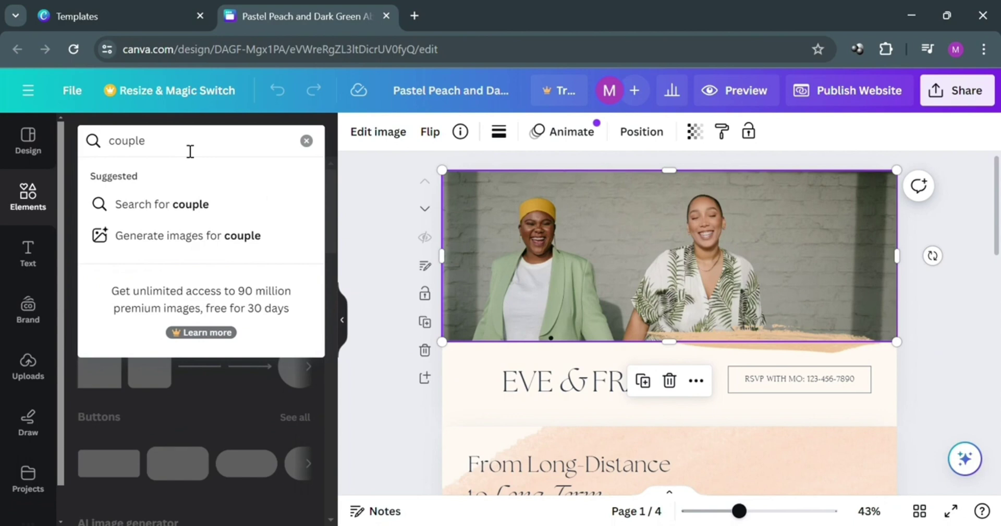
key("BackSpace")
key("BackSpace")
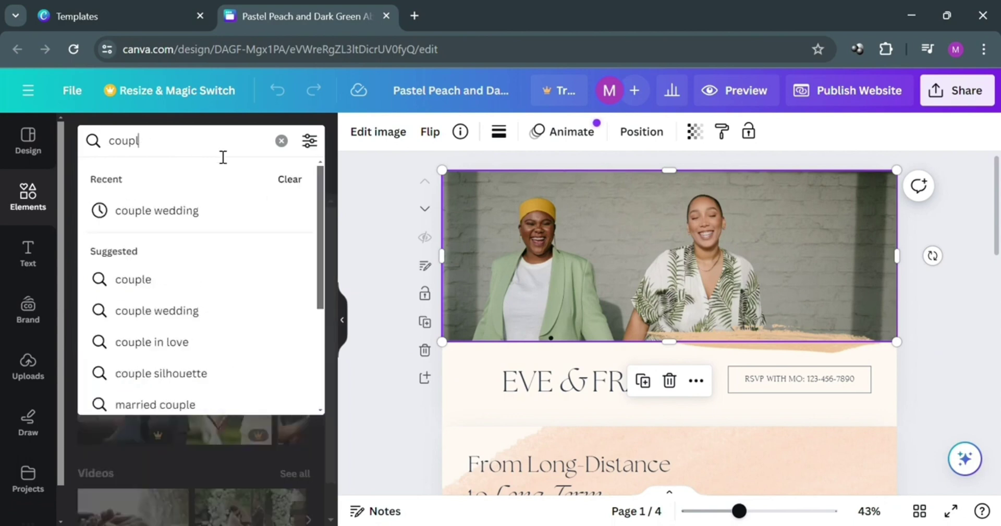
key("Return")
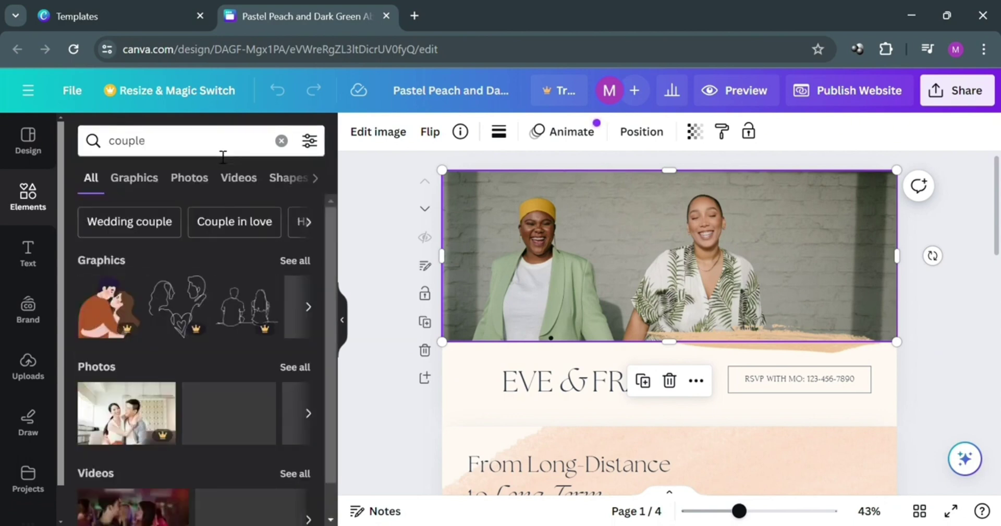
left_click(190, 177)
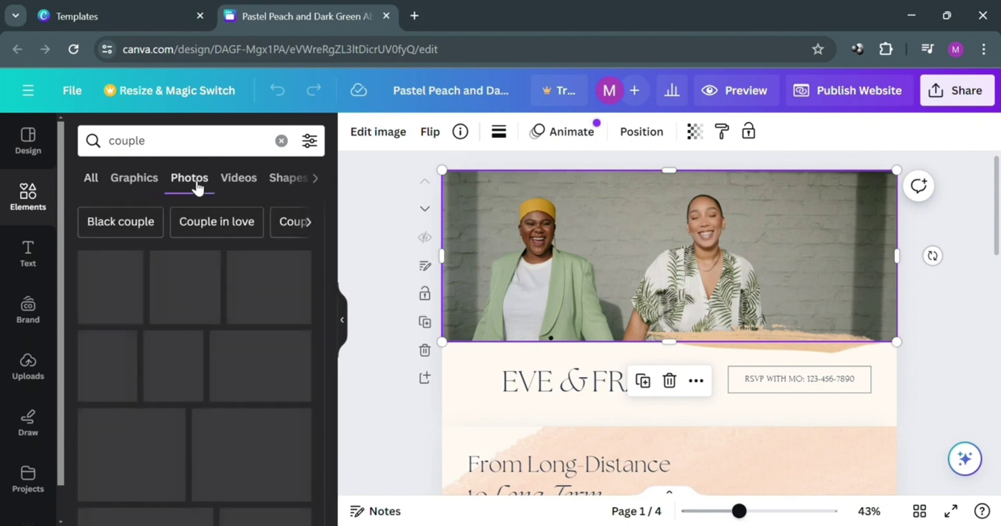
scroll(277, 450, "down", 5)
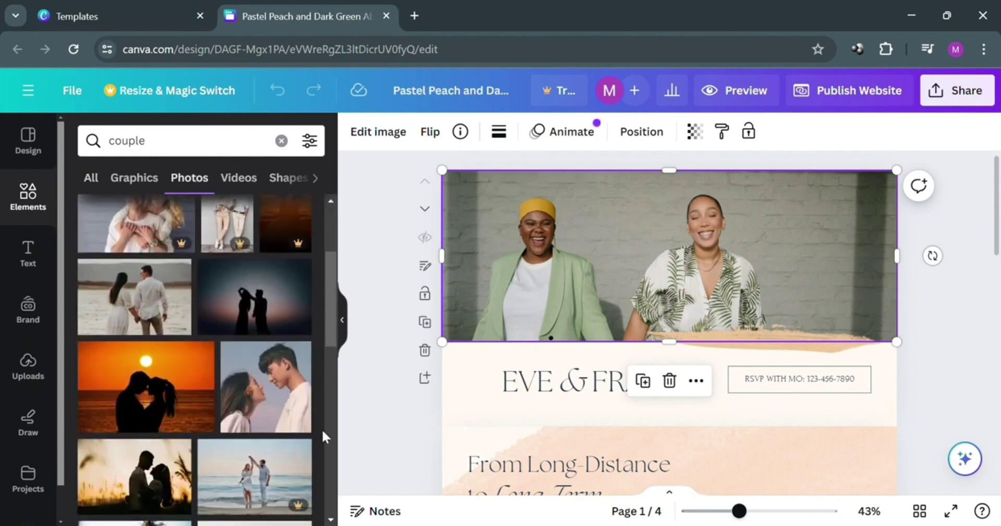
scroll(321, 428, "down", 2)
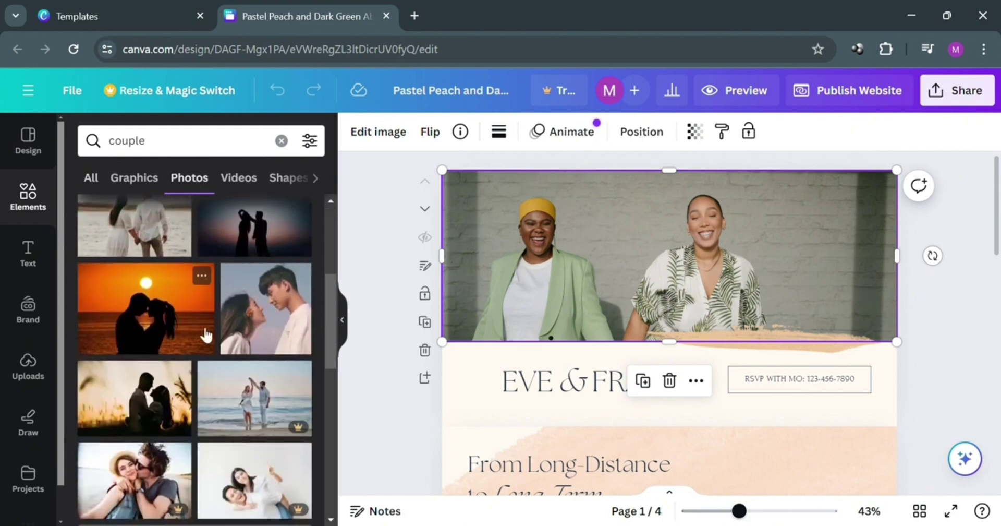
scroll(133, 415, "down", 2)
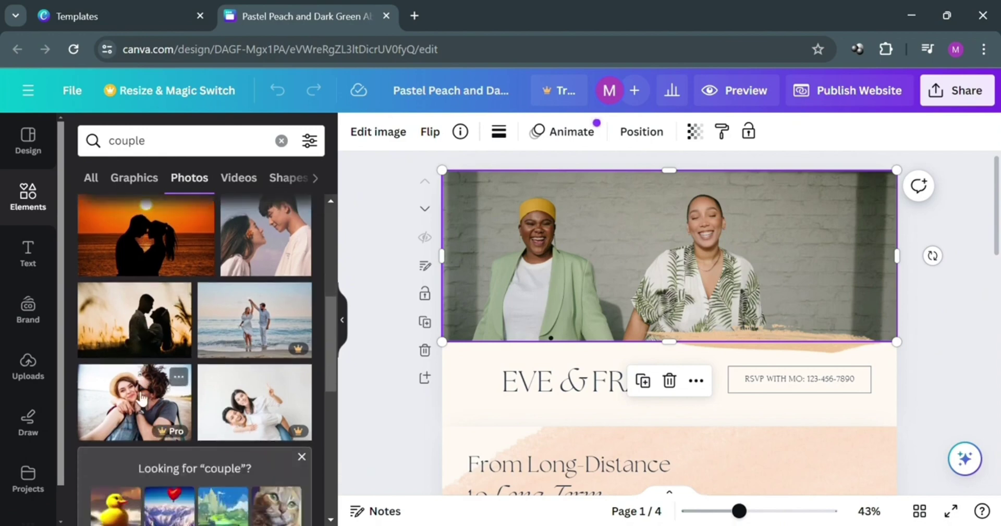
mouse_move(137, 338)
left_mouse_down()
mouse_move(621, 286)
mouse_move(432, 279)
mouse_move(139, 346)
left_mouse_up()
left_click_drag(149, 249, 605, 279)
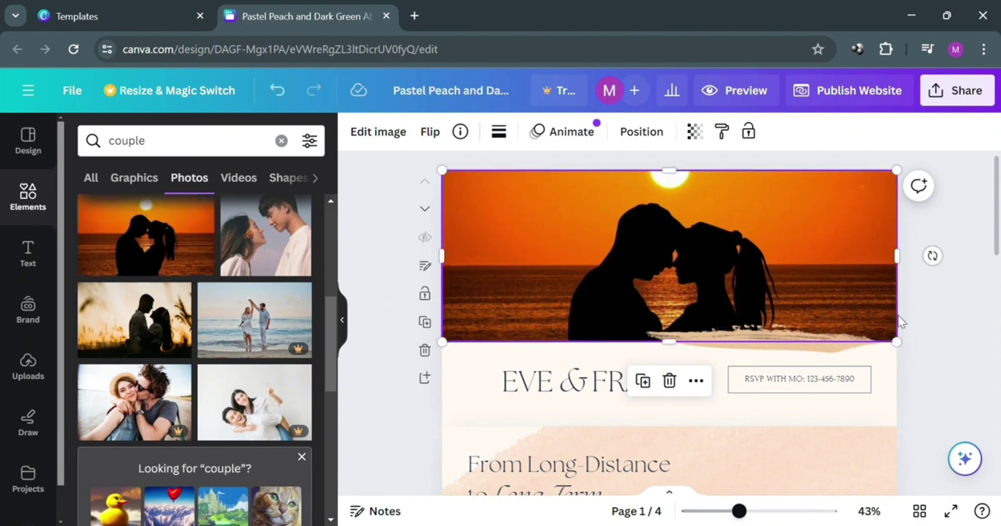
Step: Change the EVE & FRAN heading text to ROMEO & JULIET
left_click(569, 392)
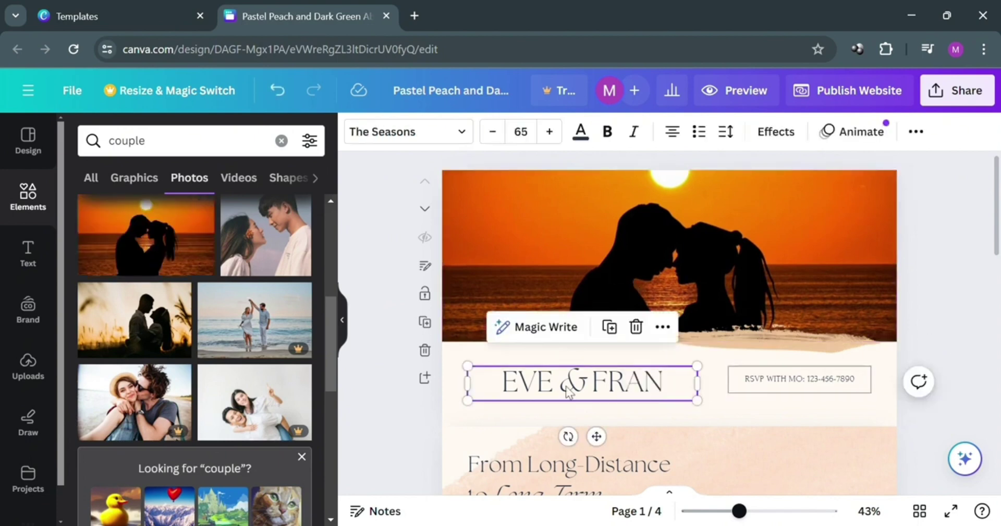
double_click(571, 392)
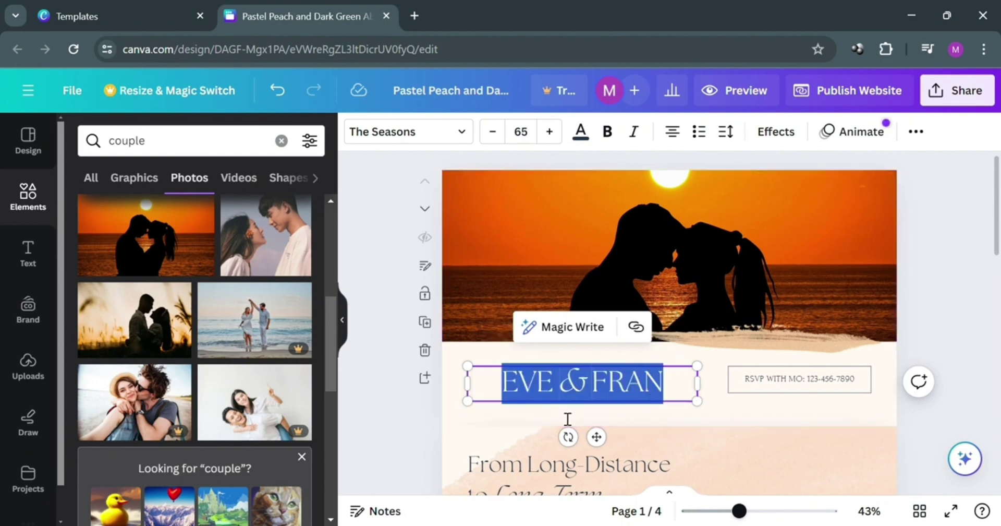
type("ROMEO ")
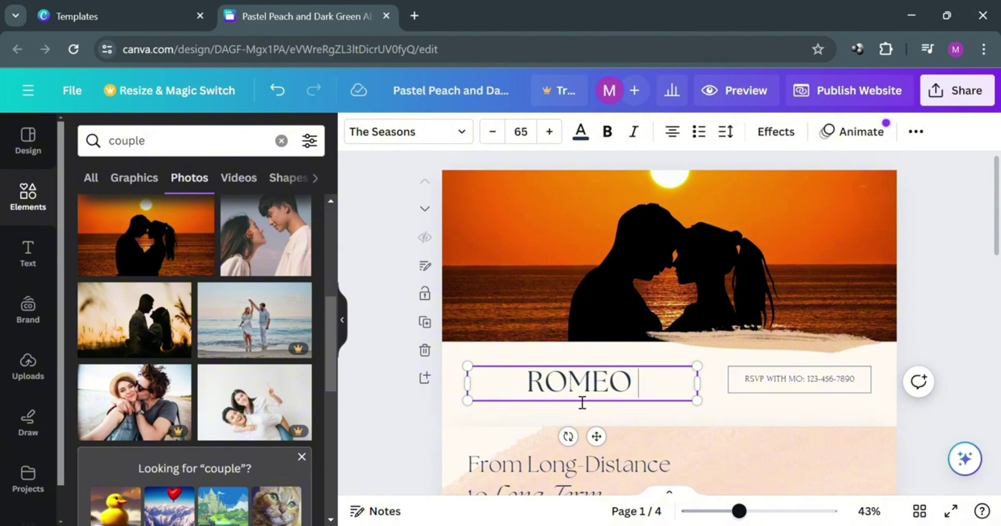
type("& JULIET")
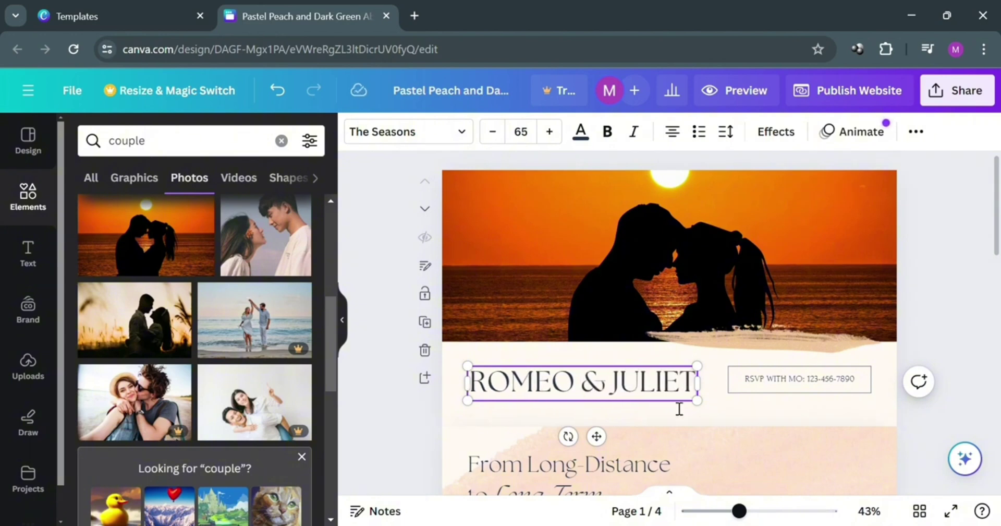
left_click(727, 407)
Step: Delete the RSVP contact box and centre the ROMEO & JULIET heading
left_click(791, 383)
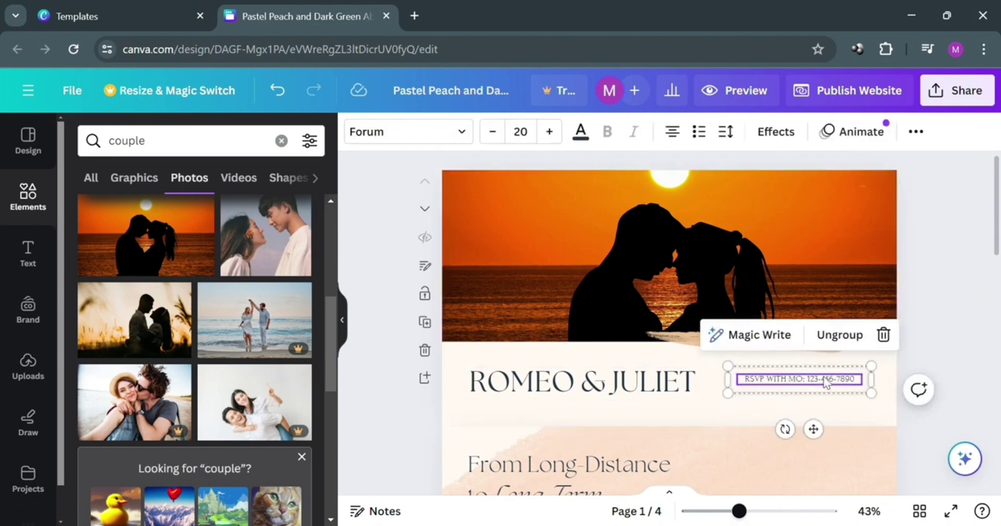
key("Delete")
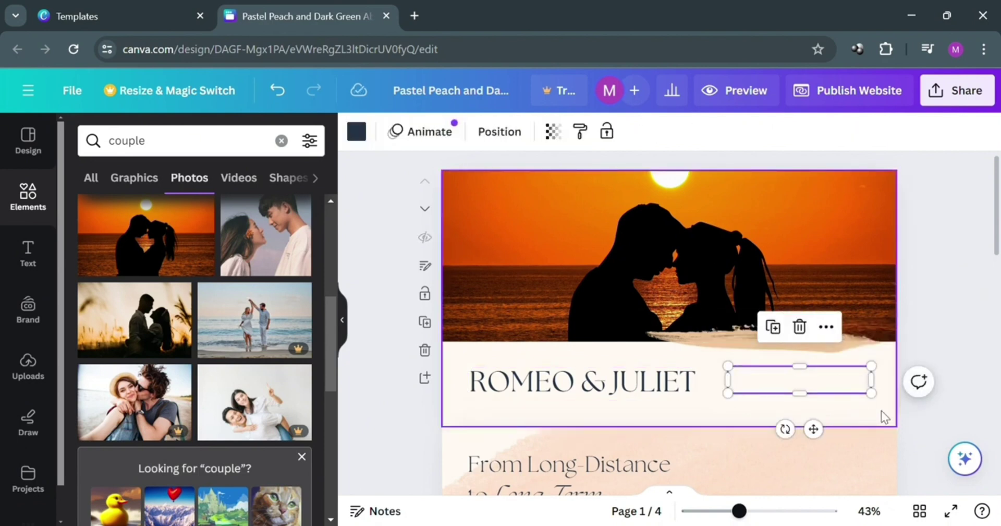
key("Delete")
left_click_drag(627, 394, 705, 395)
left_click(814, 404)
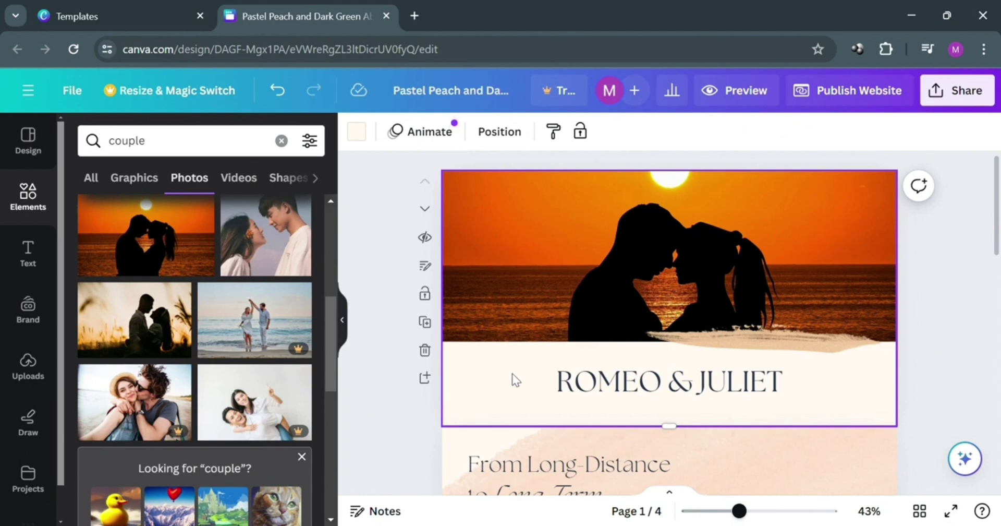
left_click(342, 319)
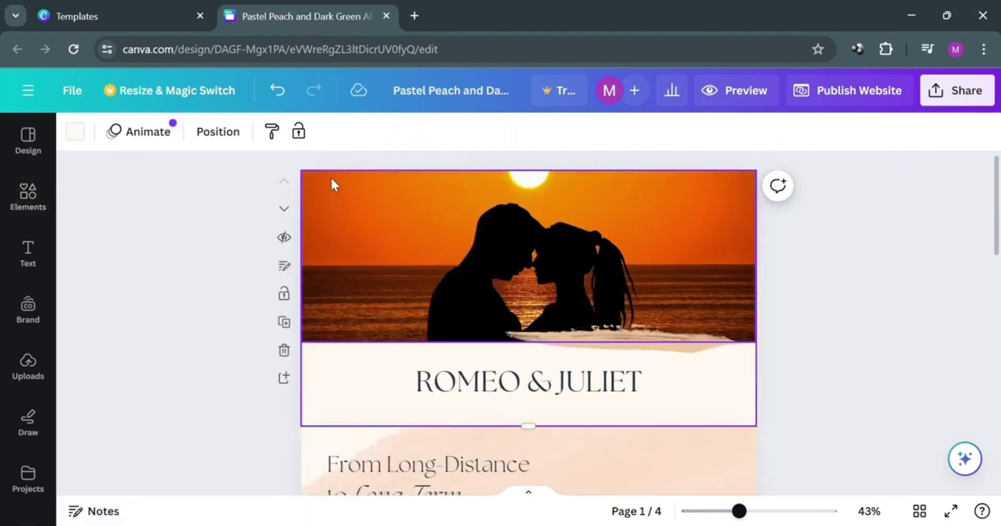
left_click(522, 383)
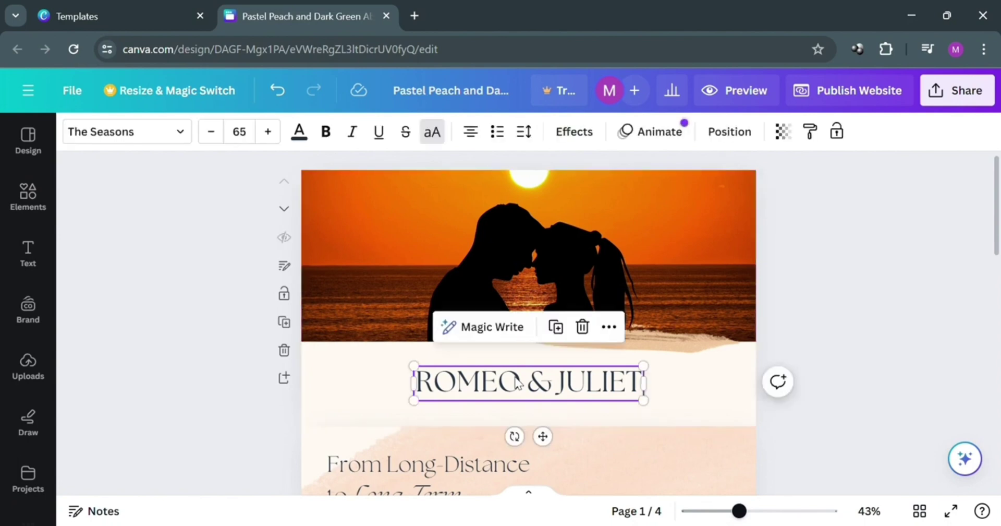
Step: Set the title in The Seasons font and make it bold, keeping it upright
left_click(182, 140)
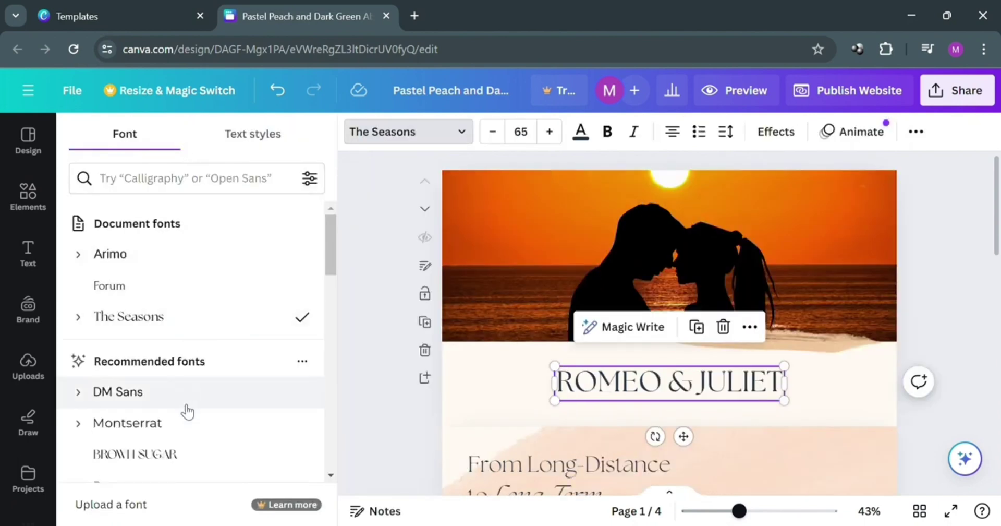
scroll(186, 407, "down", 3)
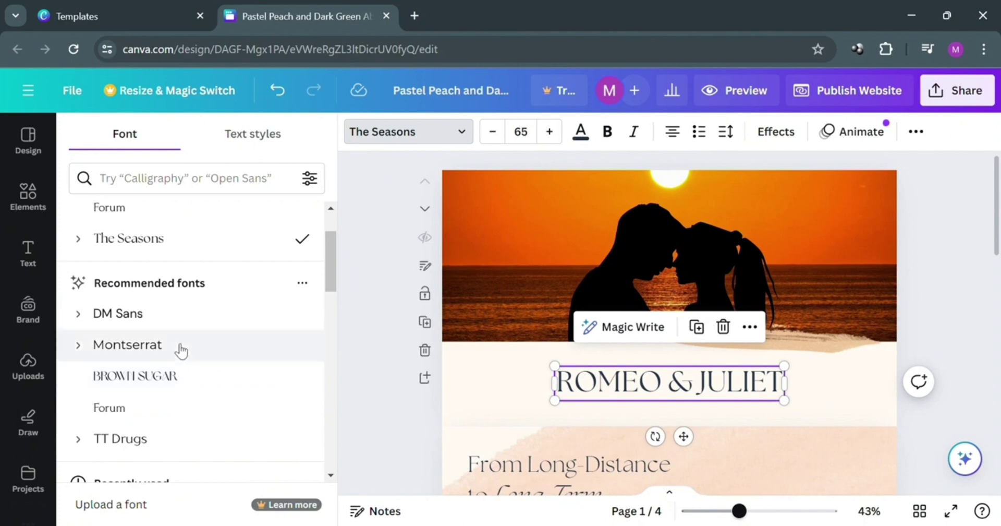
left_click(184, 319)
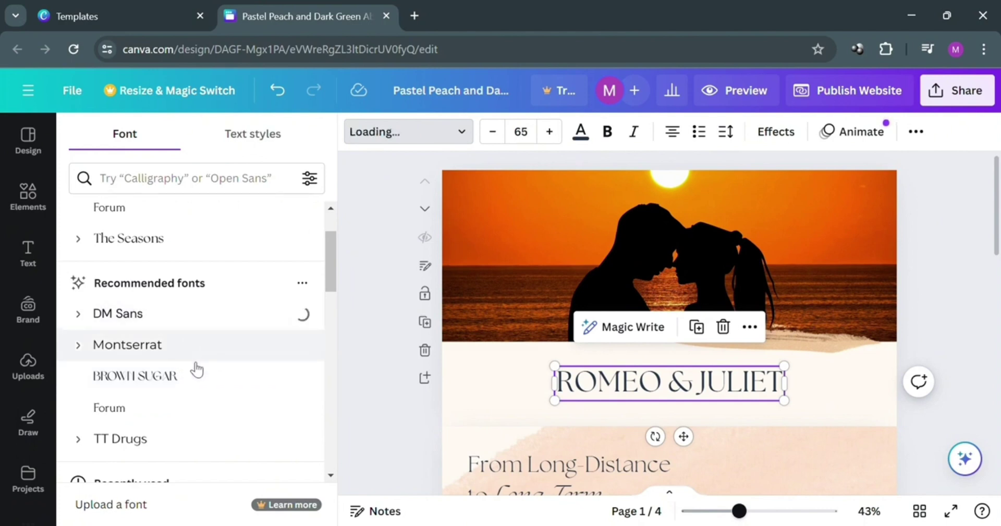
scroll(172, 292, "up", 1)
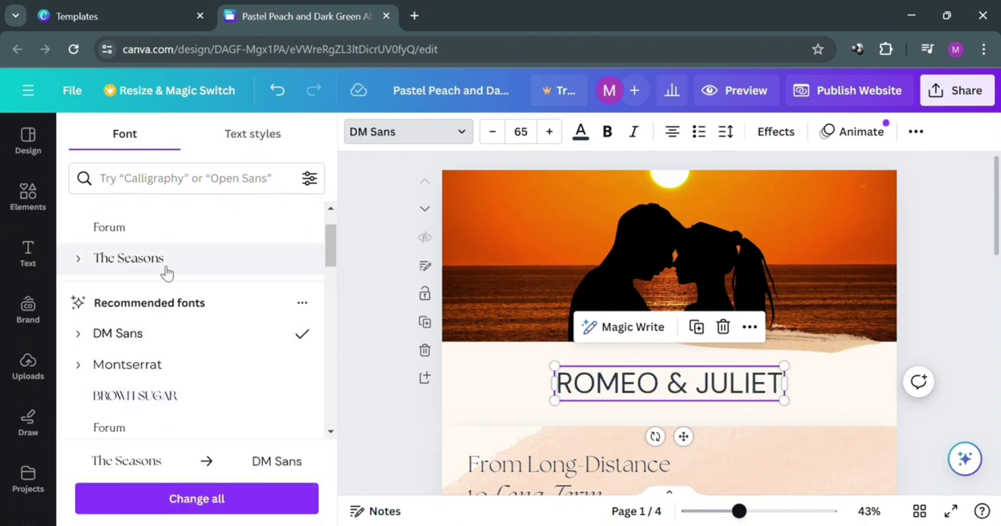
scroll(167, 271, "up", 1)
left_click(201, 316)
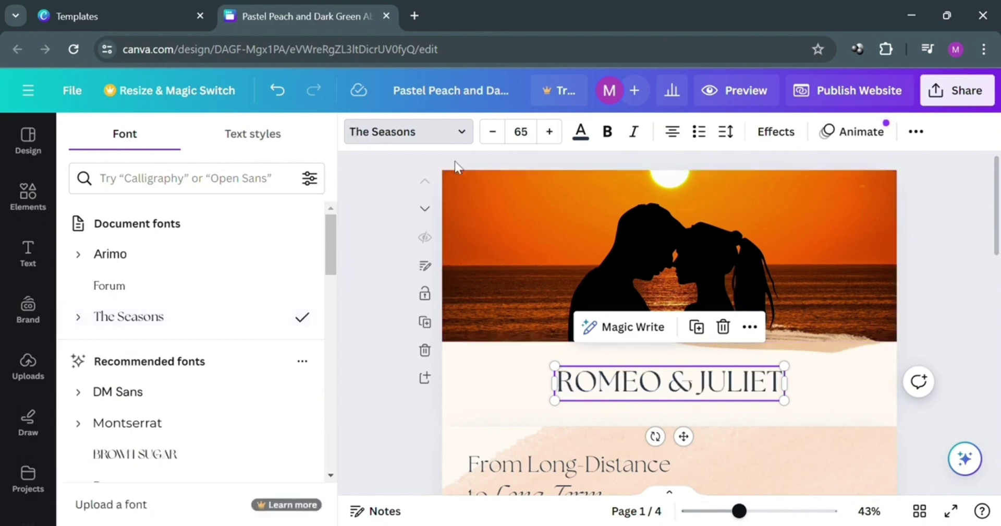
left_click(609, 136)
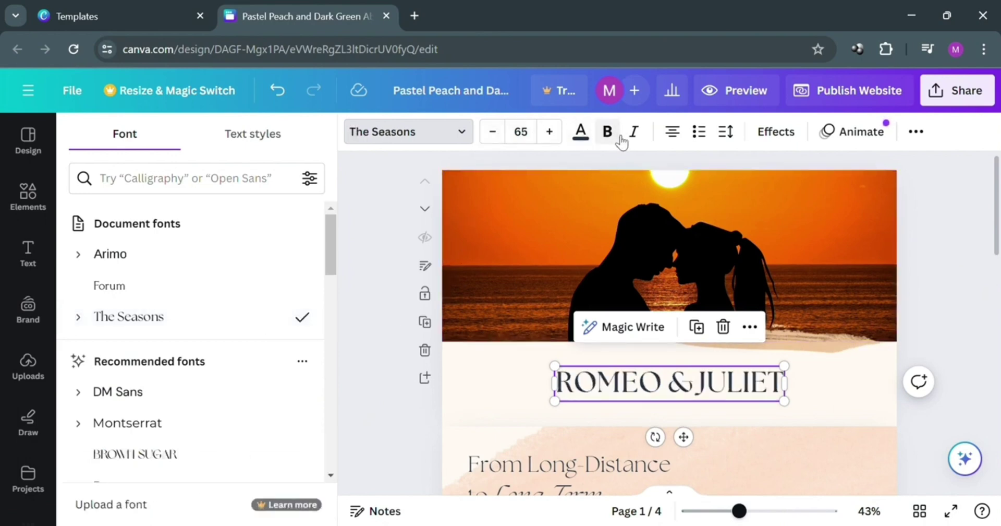
left_click(635, 134)
left_click(635, 136)
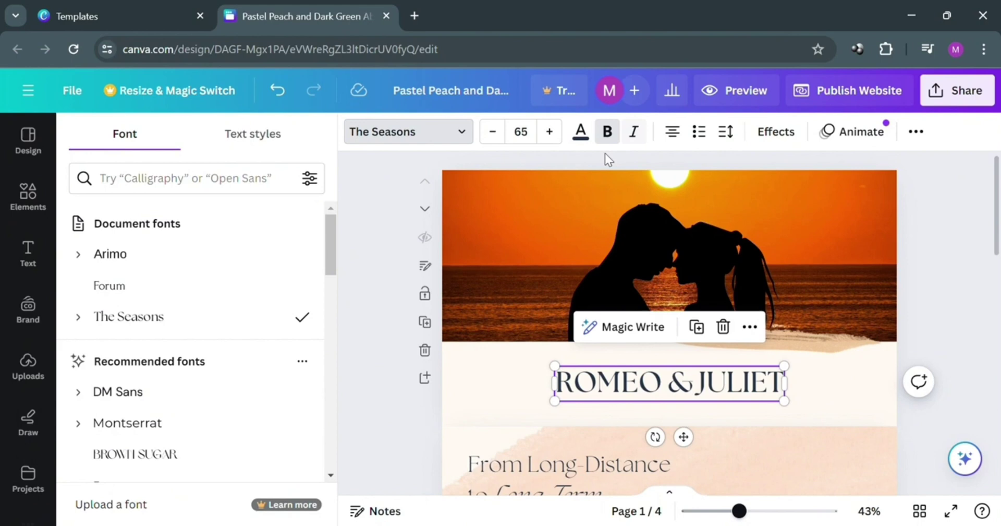
Step: Colour the ROMEO & JULIET title dark rust brown
left_click(581, 132)
scroll(128, 407, "down", 2)
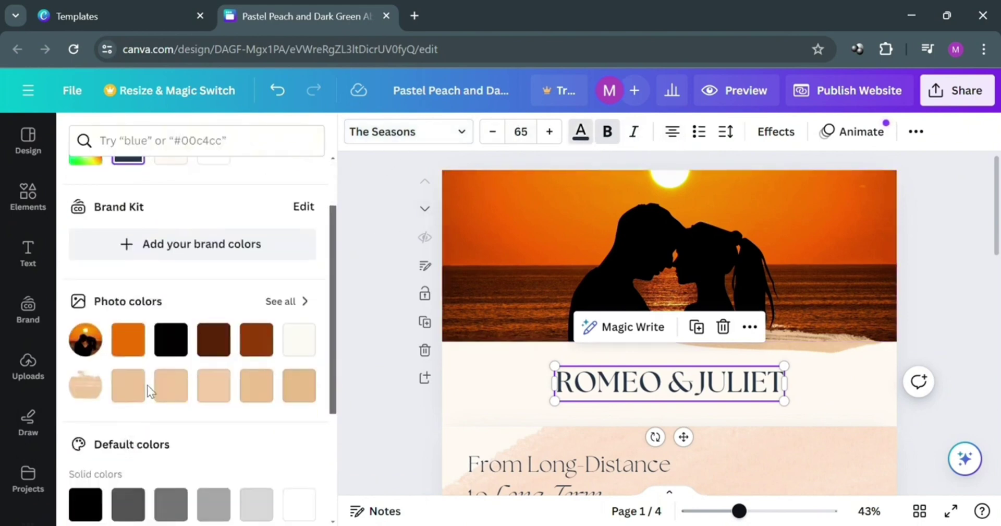
left_click(138, 339)
left_click(184, 337)
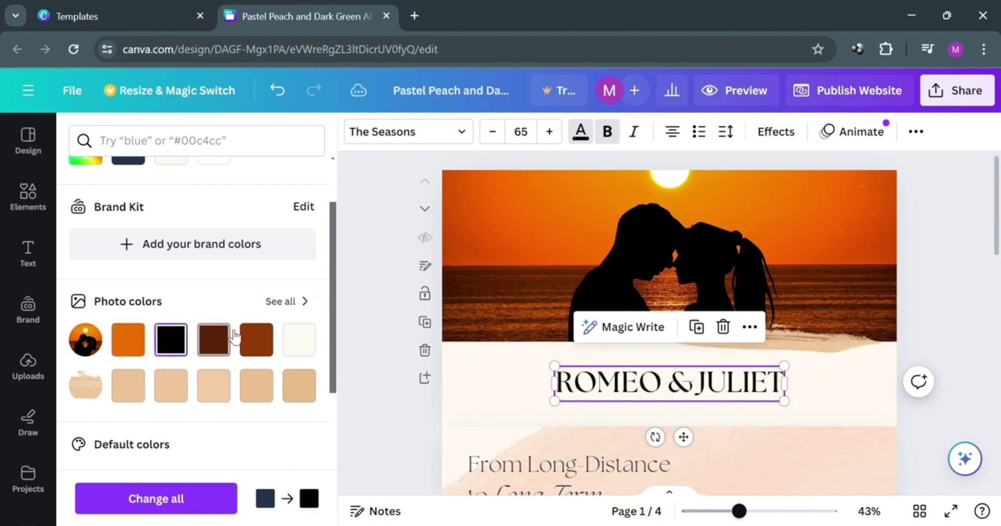
left_click(243, 334)
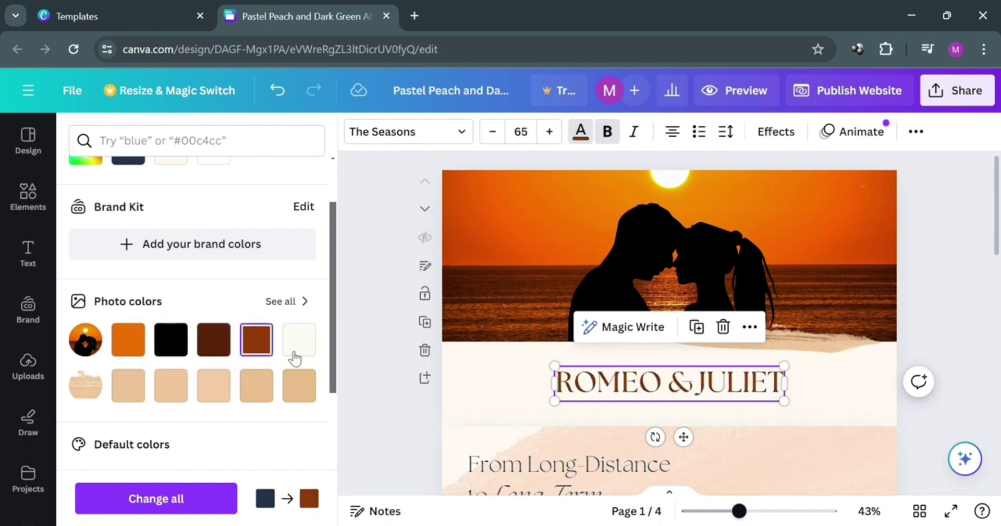
left_click(368, 345)
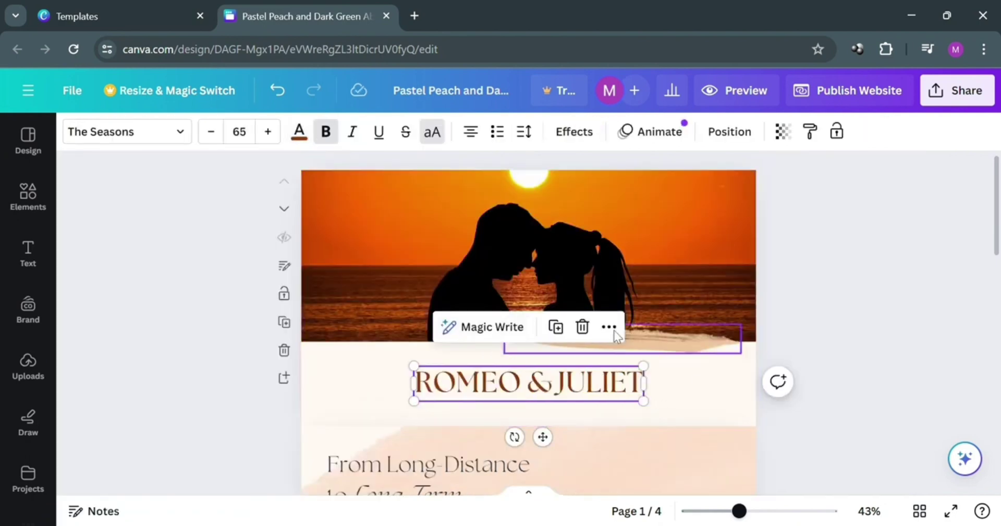
Step: Select the header band background and try brown, black, orange and off-white swatches
left_click(708, 378)
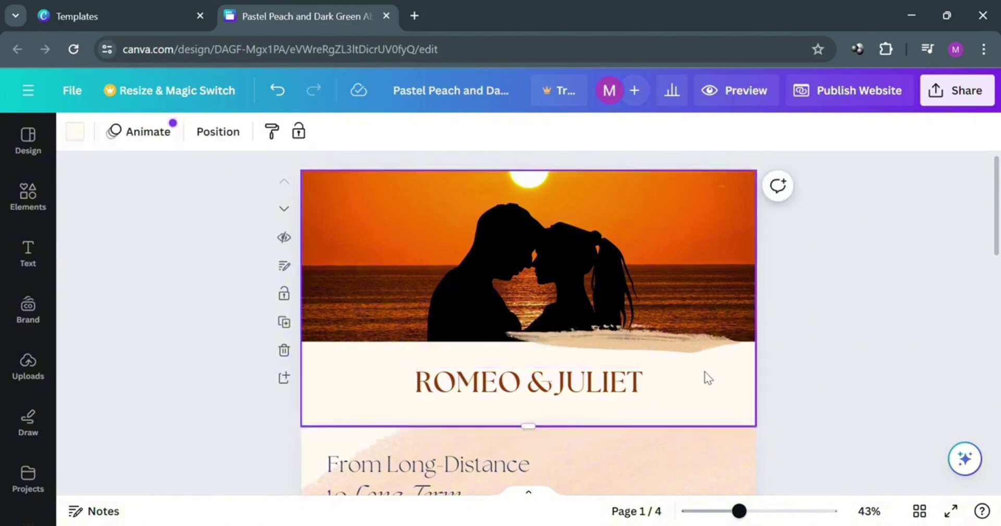
left_click(82, 140)
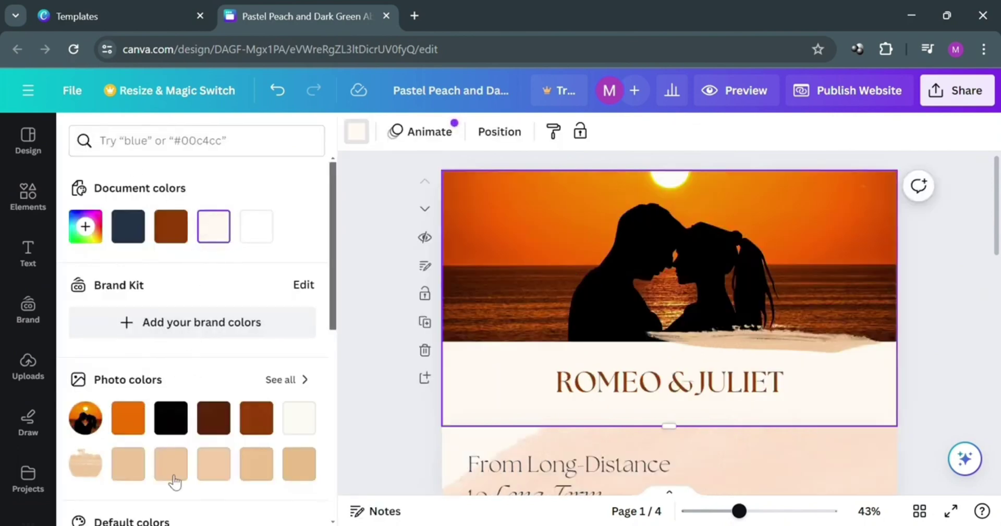
left_click(258, 420)
left_click(213, 417)
left_click(177, 417)
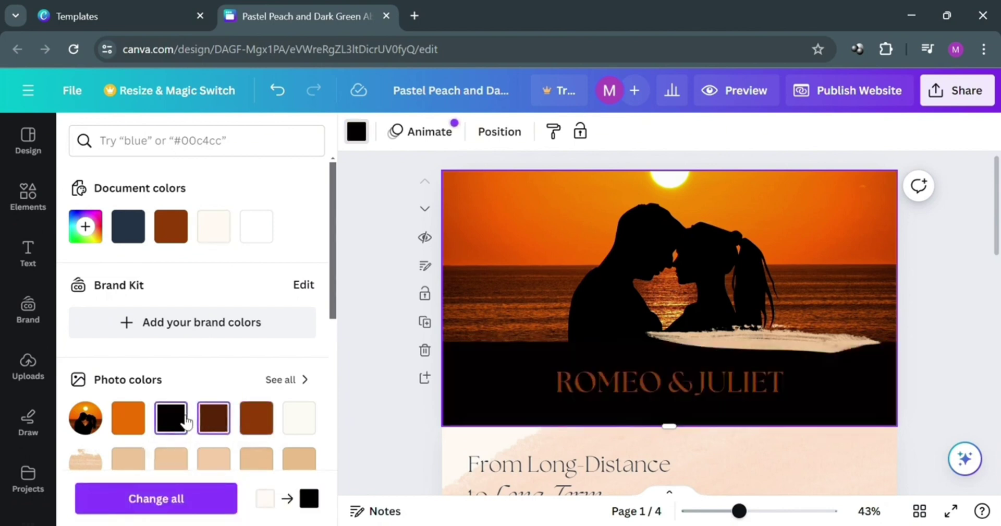
left_click(142, 420)
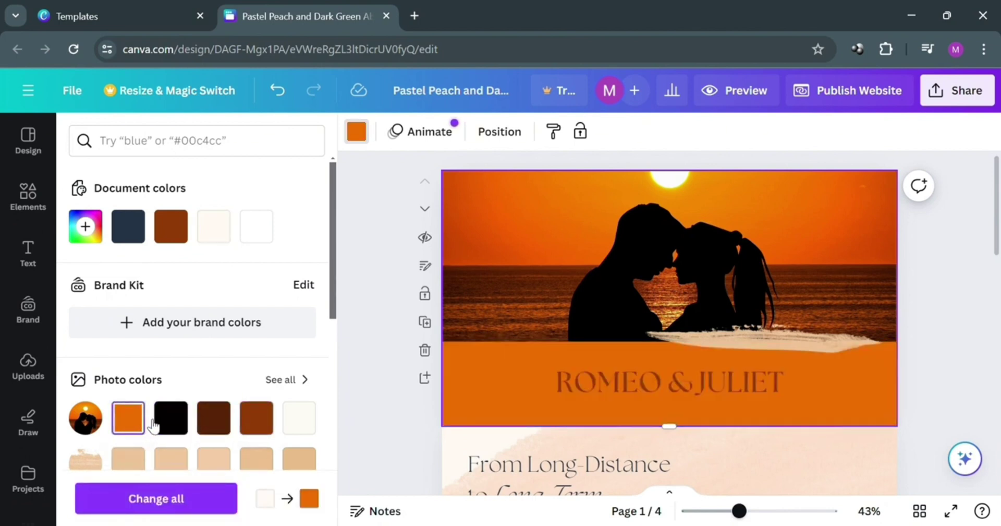
left_click(296, 422)
Step: Try several peach shades, then settle on a light tan header background
scroll(264, 429, "down", 2)
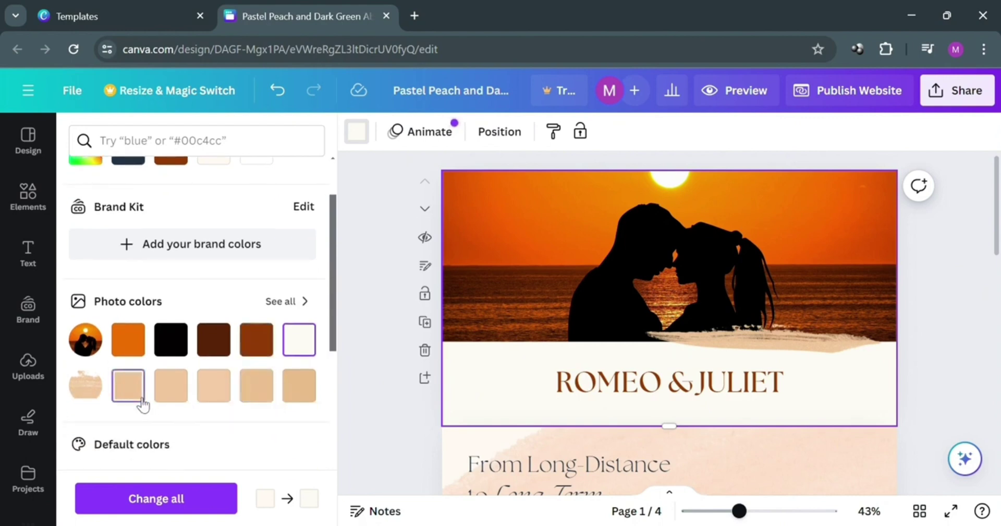
left_click(141, 401)
left_click(178, 399)
left_click(219, 400)
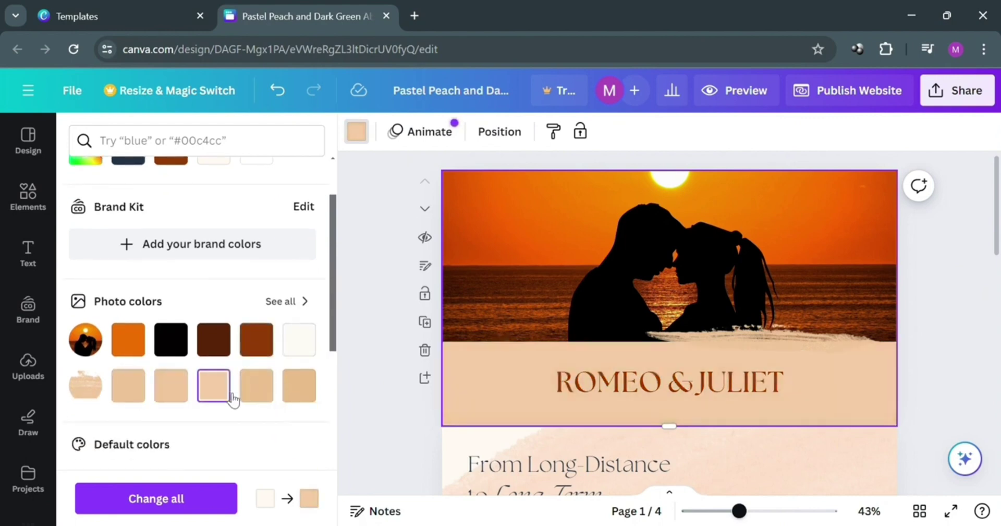
left_click(270, 401)
left_click(296, 401)
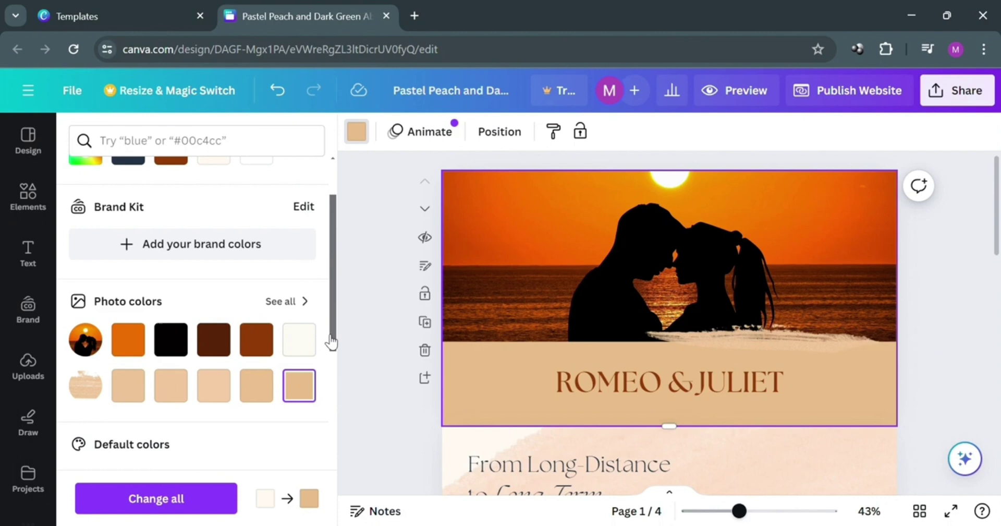
left_click(370, 317)
scroll(577, 334, "down", 3)
scroll(521, 366, "down", 2)
scroll(519, 367, "up", 2)
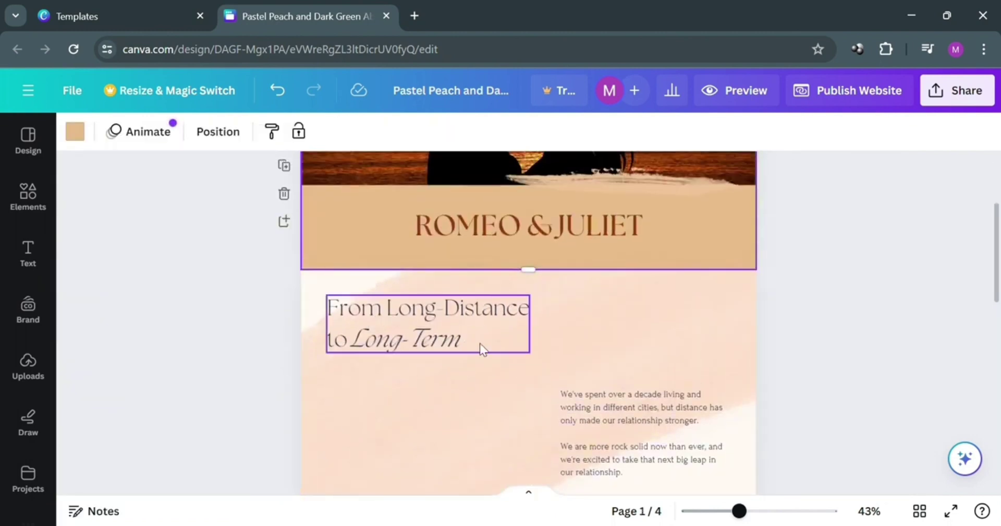
Step: Replace the page 2 heading text with 'About the Couple'
scroll(566, 385, "down", 2)
left_click(415, 263)
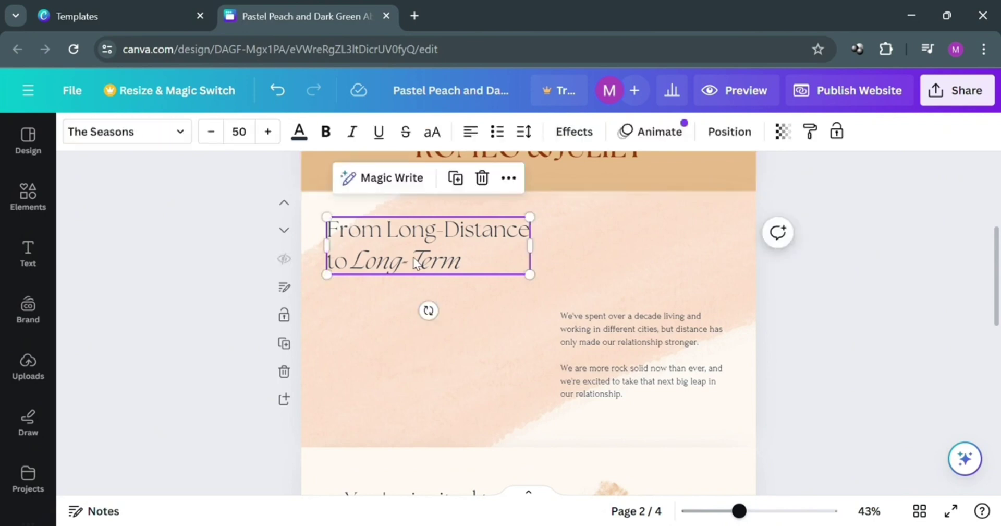
triple_click(419, 263)
triple_click(426, 244)
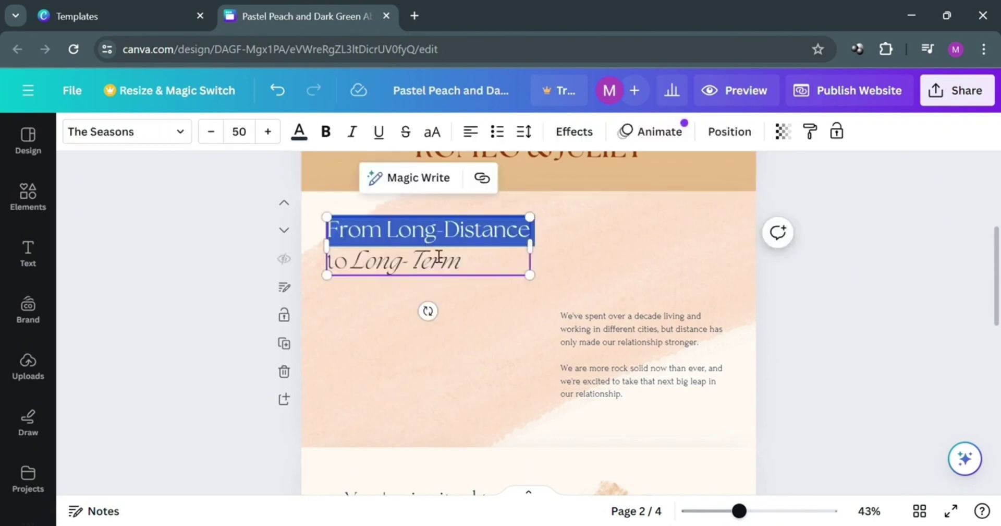
double_click(440, 258)
key("ctrl+a")
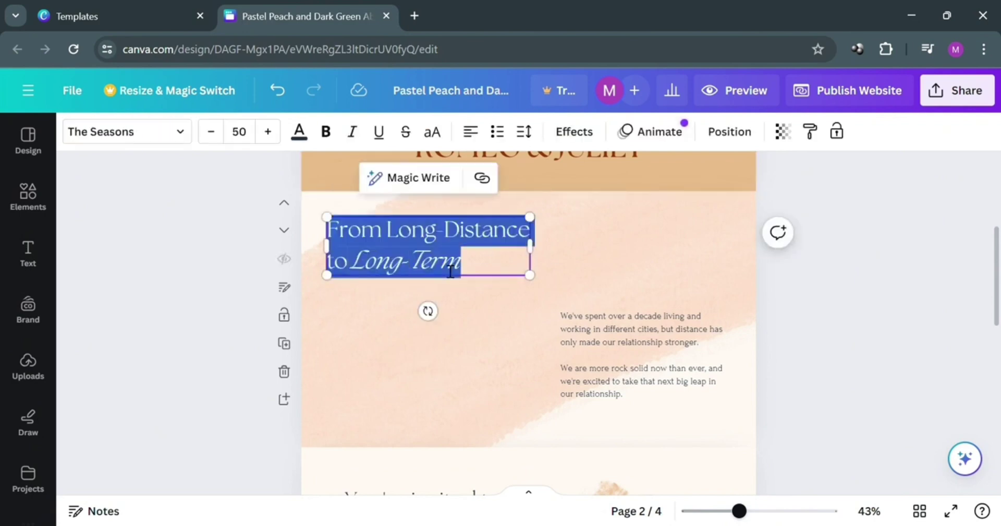
type("About the Couple")
Step: Inspect the body paragraph and the page 2 background colour options without changing them
left_click(631, 351)
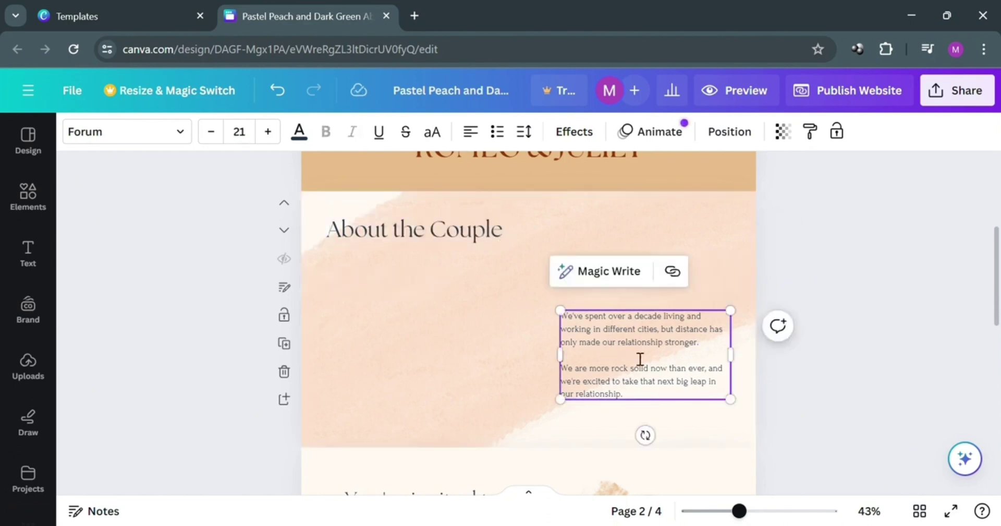
triple_click(635, 405)
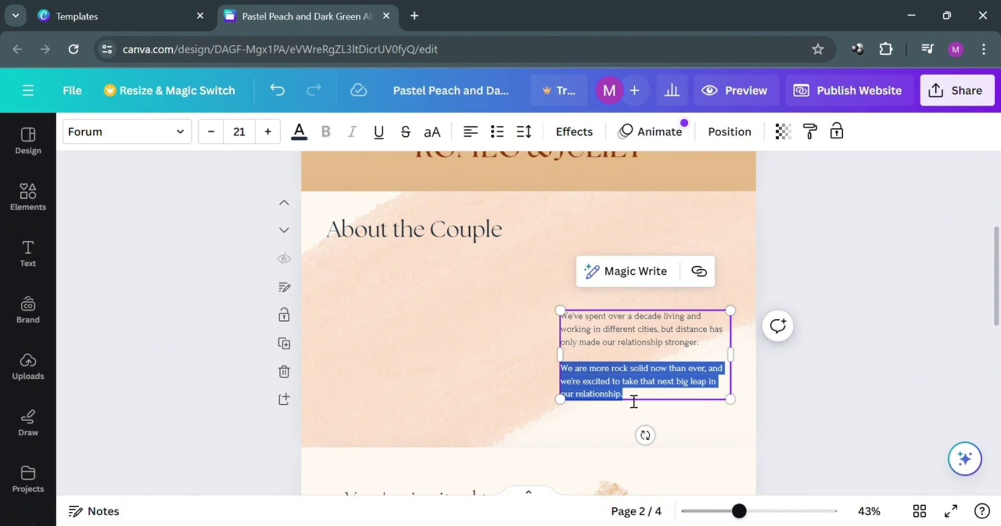
key("Escape")
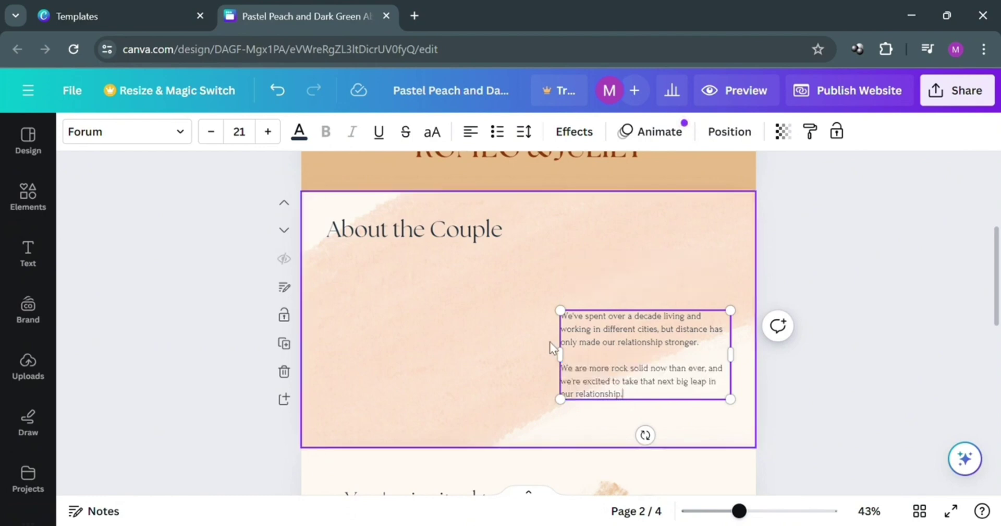
left_click(458, 380)
left_click(217, 133)
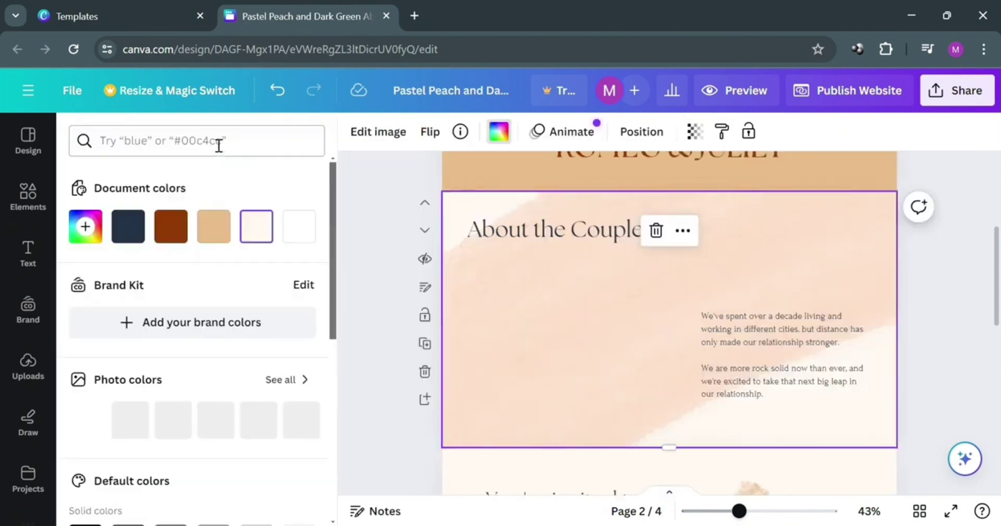
scroll(207, 401, "down", 6)
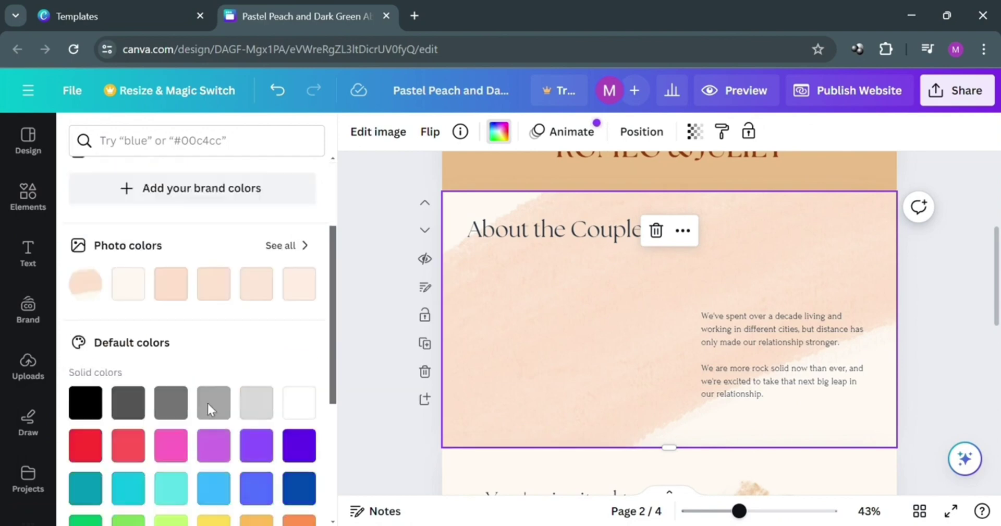
scroll(371, 371, "down", 5)
scroll(568, 326, "up", 5)
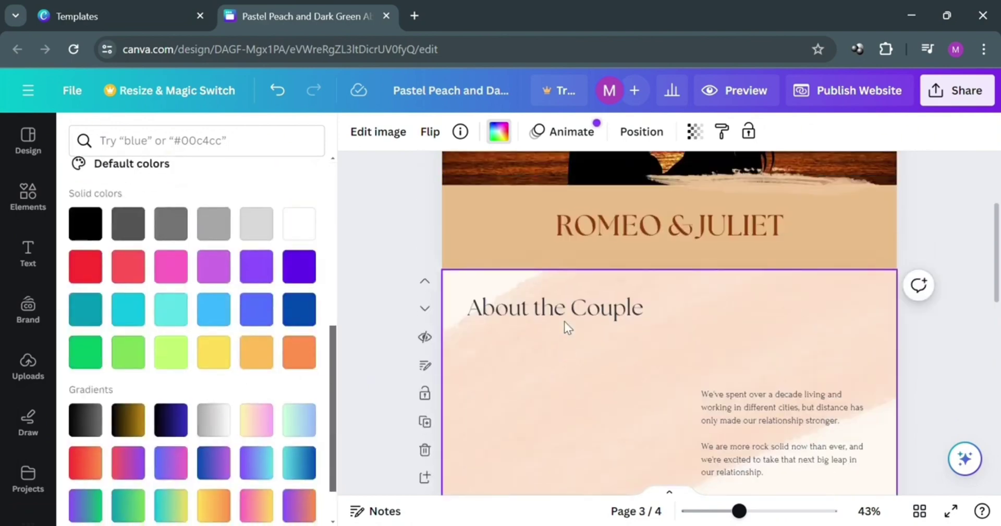
left_click(803, 409)
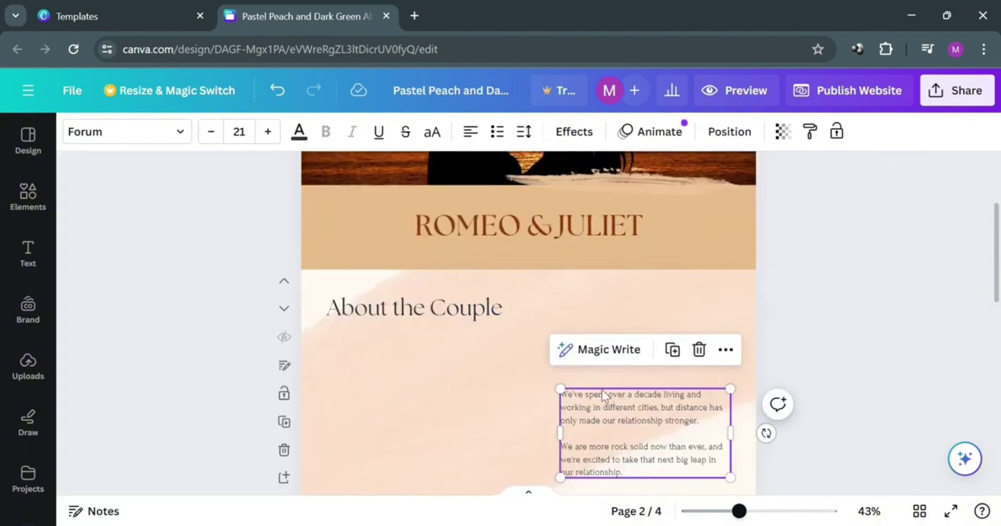
scroll(595, 389, "down", 4)
scroll(433, 421, "down", 2)
scroll(175, 250, "up", 4)
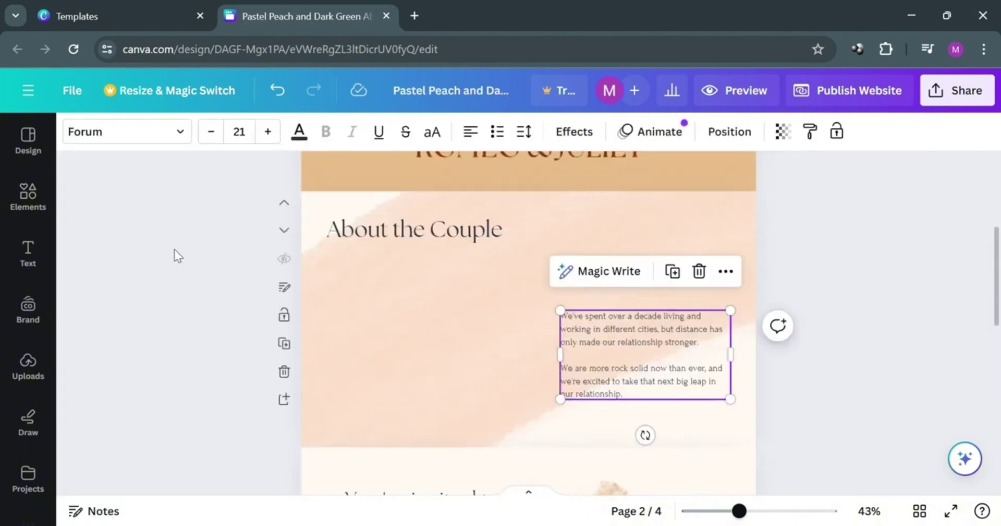
left_click(38, 205)
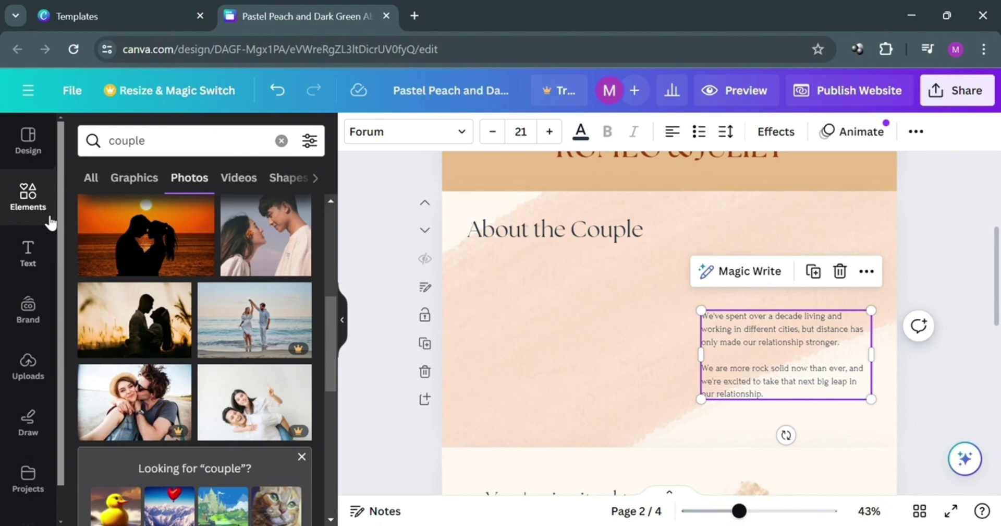
Step: Clear the couple search and search Elements for Frame designs
left_click(96, 178)
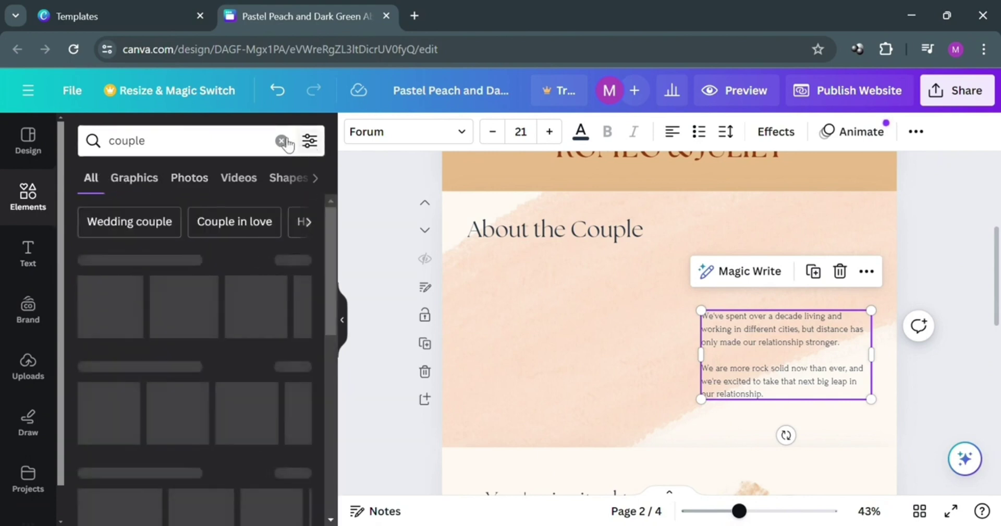
left_click(282, 141)
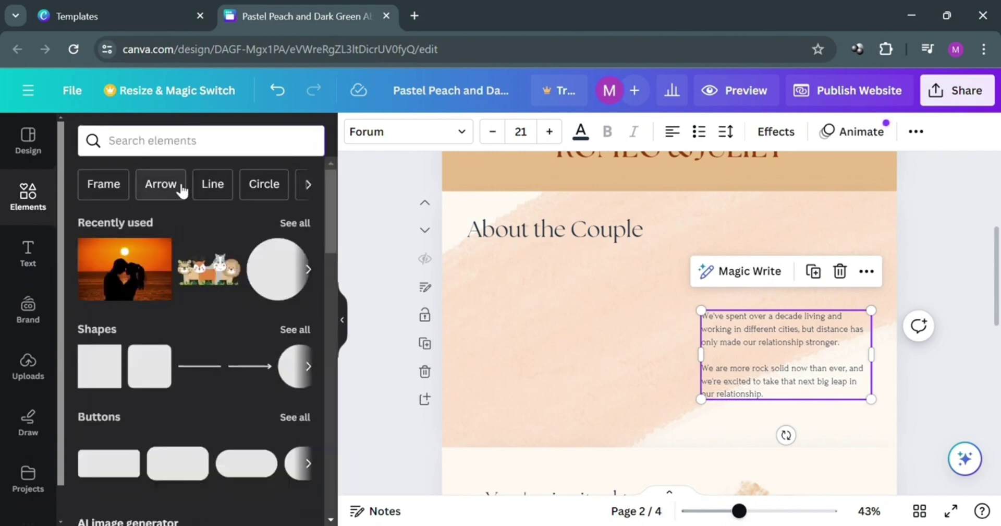
left_click(116, 189)
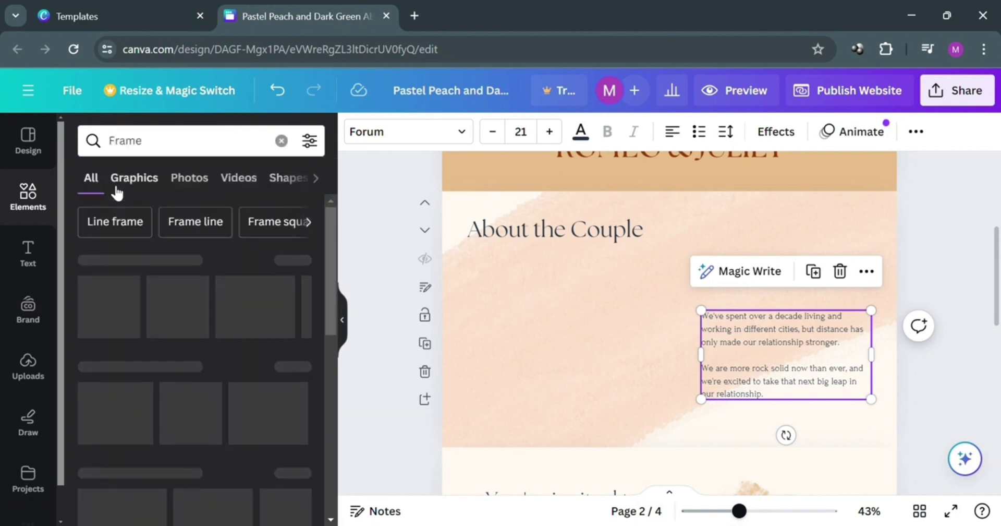
scroll(243, 385, "down", 2)
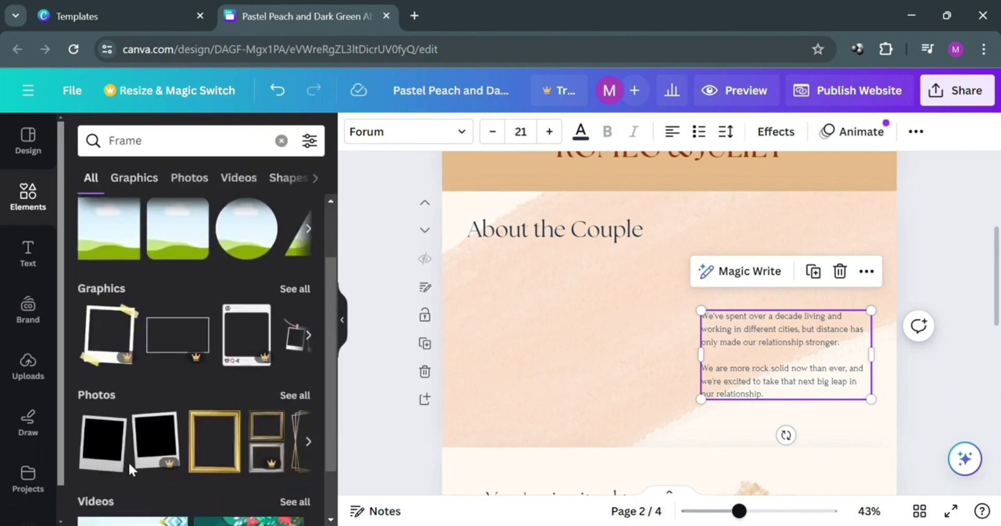
scroll(220, 366, "down", 2)
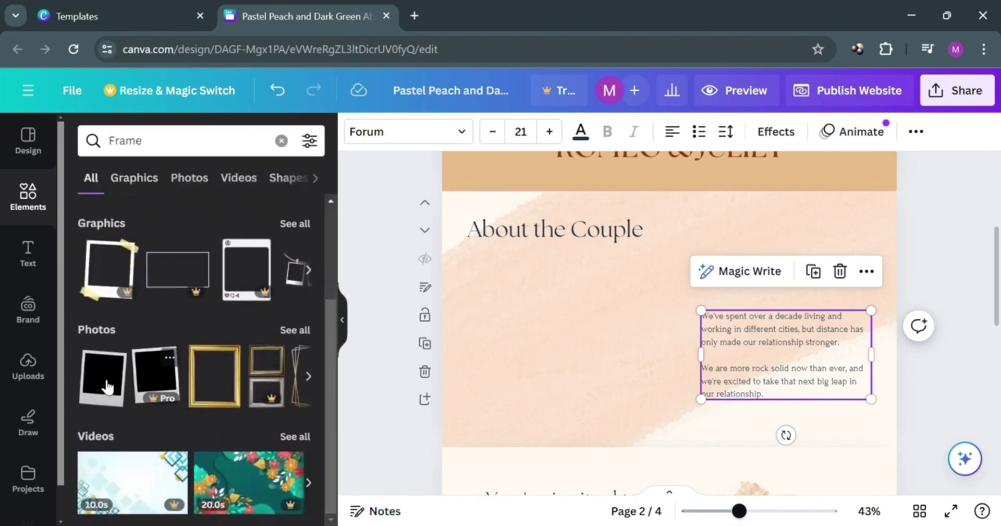
scroll(271, 311, "up", 4)
scroll(272, 311, "down", 4)
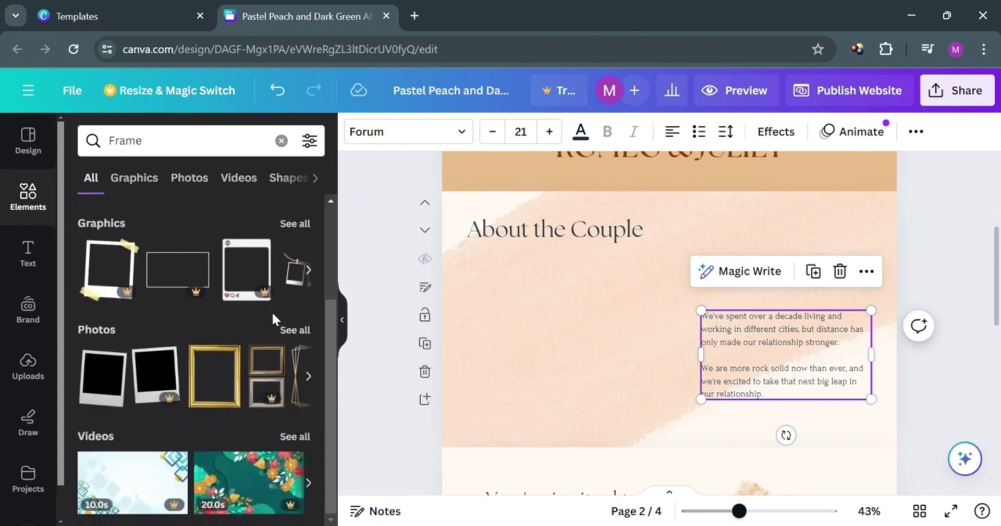
scroll(217, 335, "up", 3)
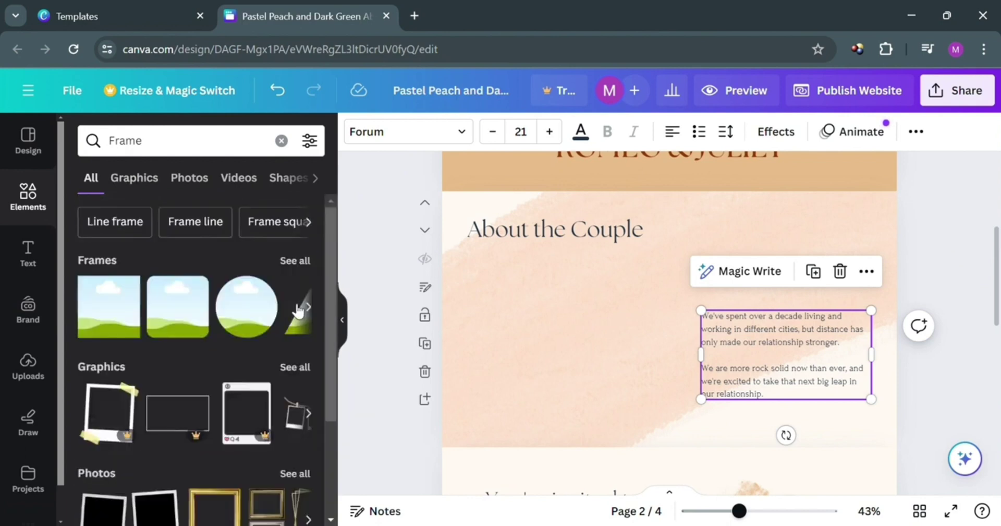
Step: Place a film-strip frame left of the paragraph in the About the Couple section
left_click(295, 260)
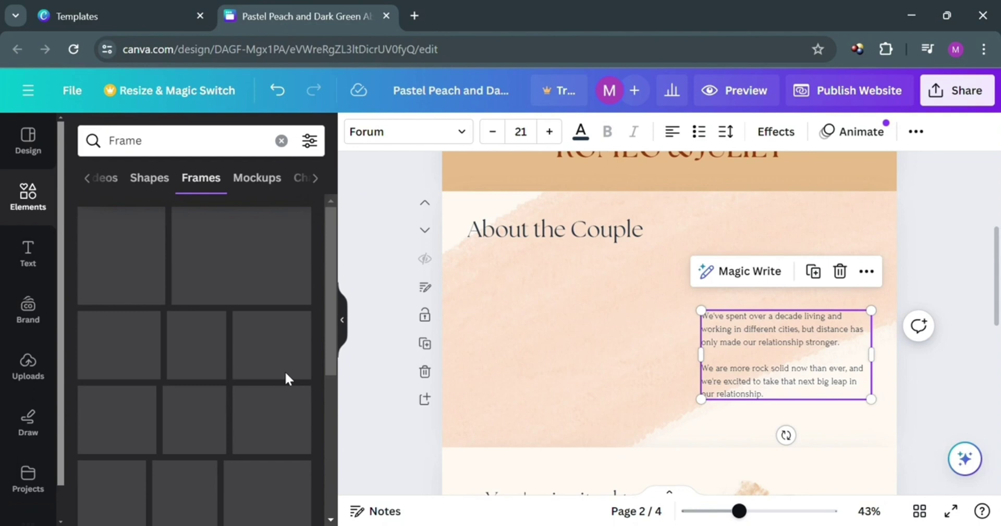
scroll(252, 355, "down", 2)
scroll(251, 367, "down", 4)
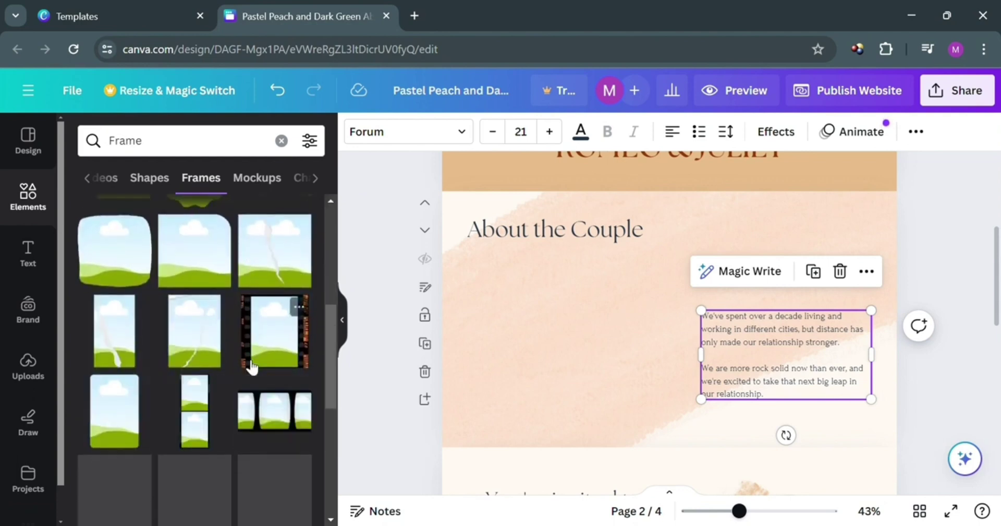
left_click_drag(282, 338, 509, 315)
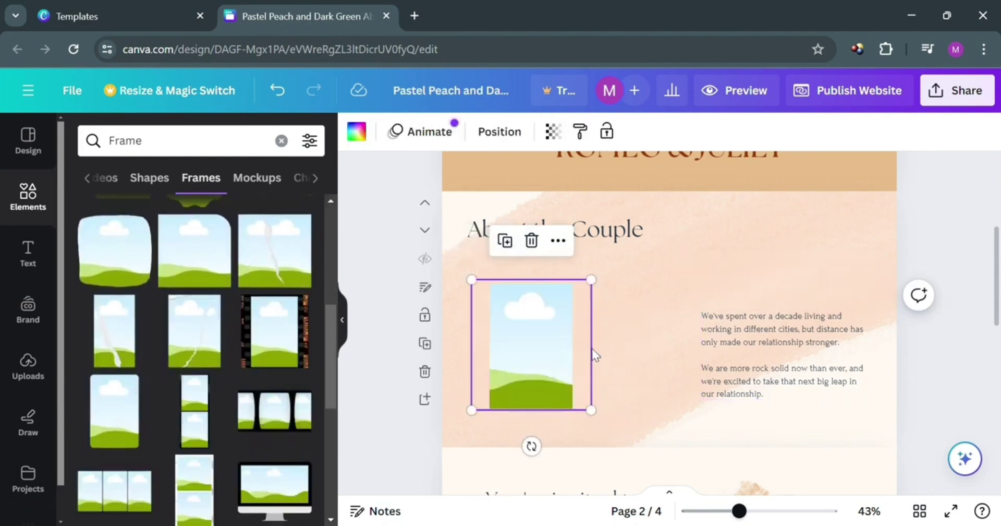
left_click(627, 367)
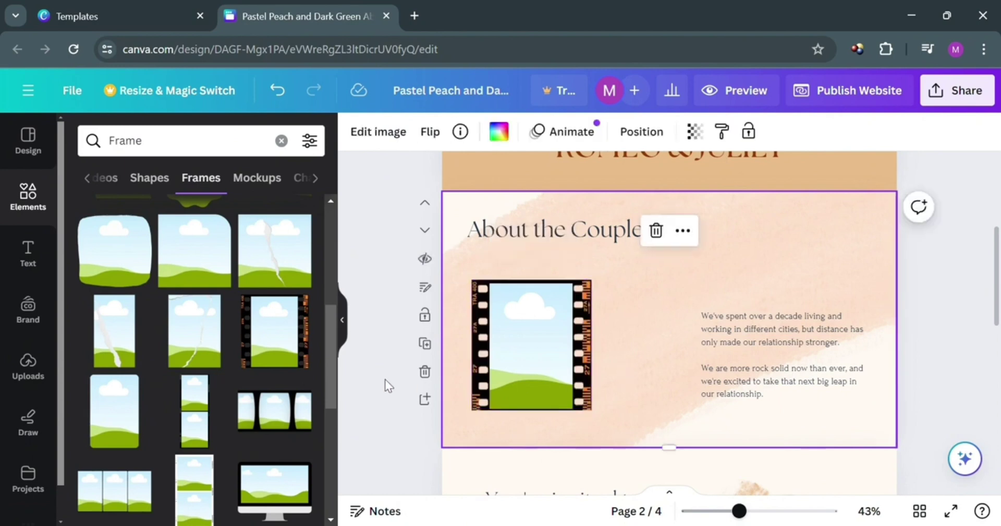
left_click(294, 145)
Step: Fill the film-strip frame with a 'couple' photo of a young couple, nudged up-right
type("c")
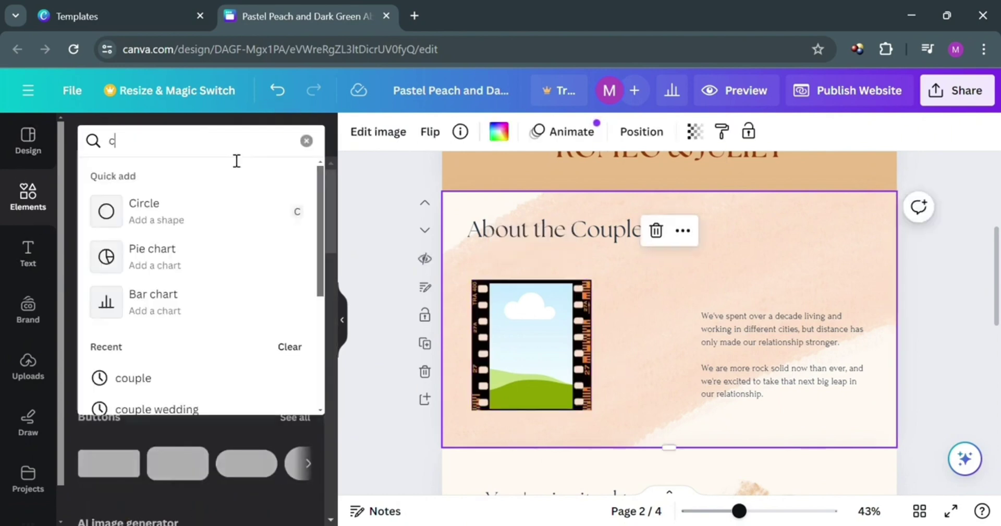
type("ouple")
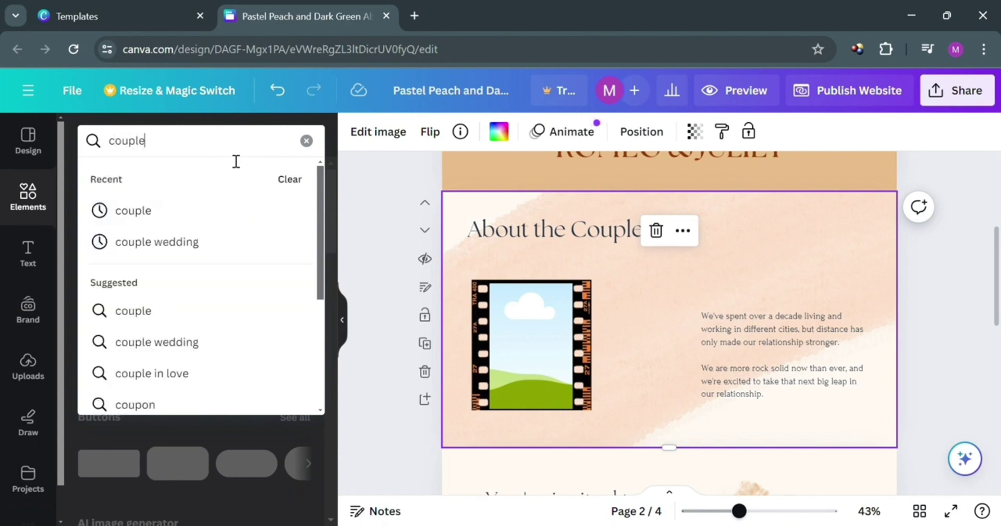
key("Return")
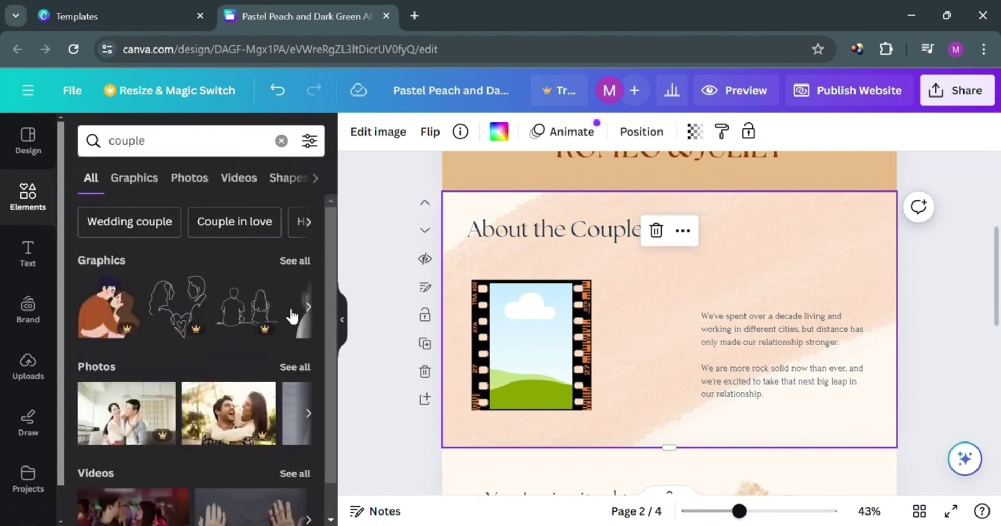
left_click(199, 180)
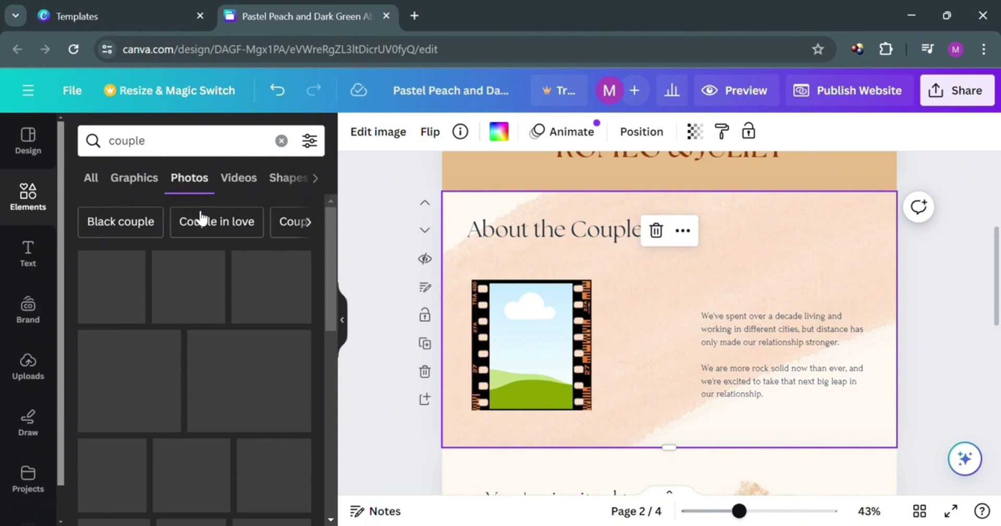
scroll(258, 367, "down", 5)
scroll(259, 367, "down", 3)
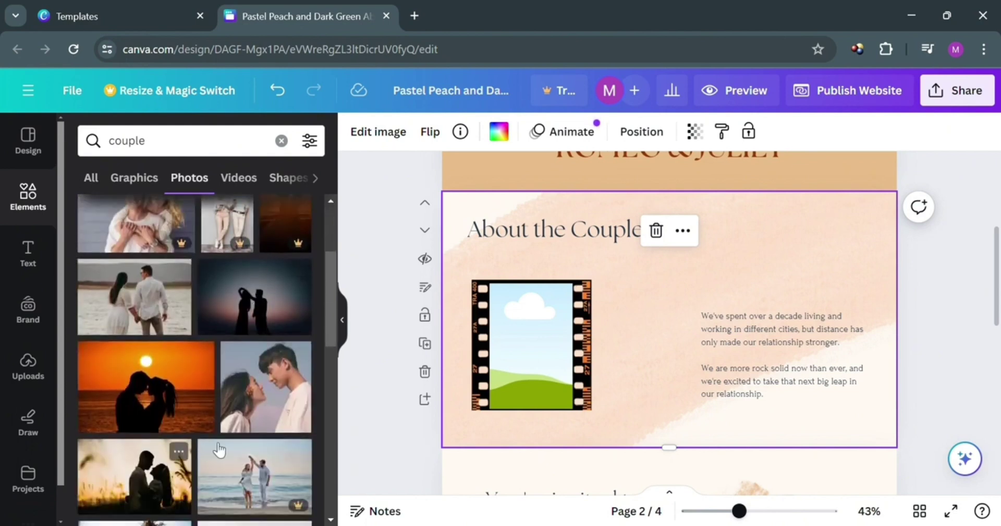
left_click_drag(268, 230, 512, 288)
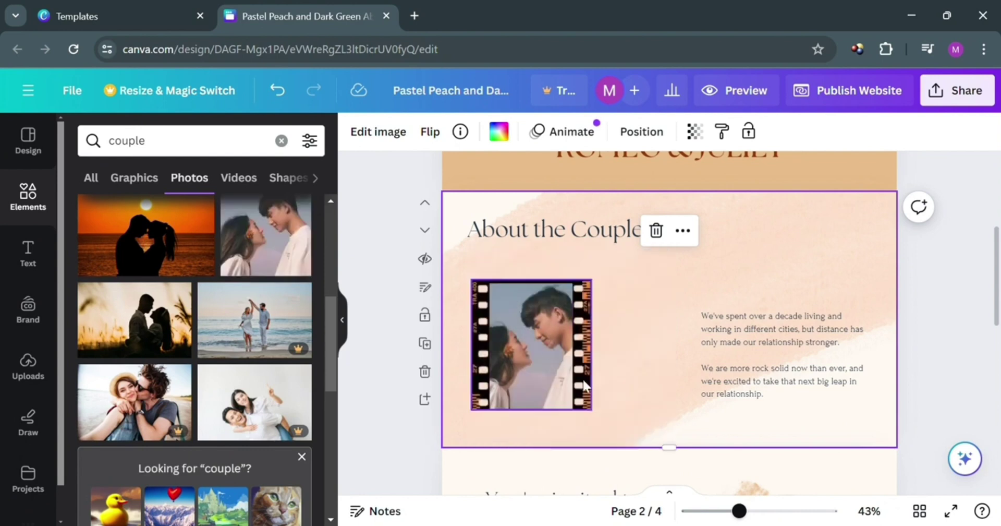
left_click(503, 352)
left_click_drag(503, 351, 536, 341)
left_click(657, 411)
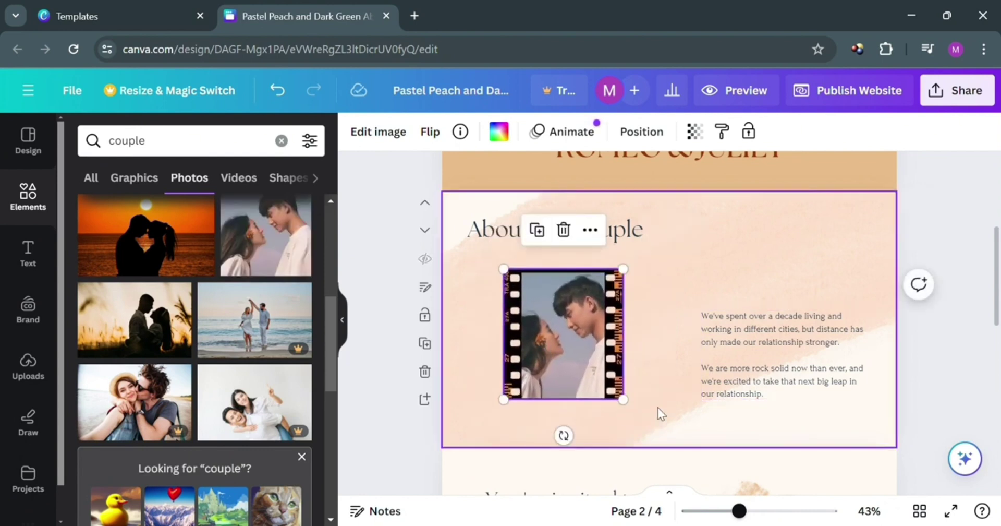
scroll(671, 381, "down", 5)
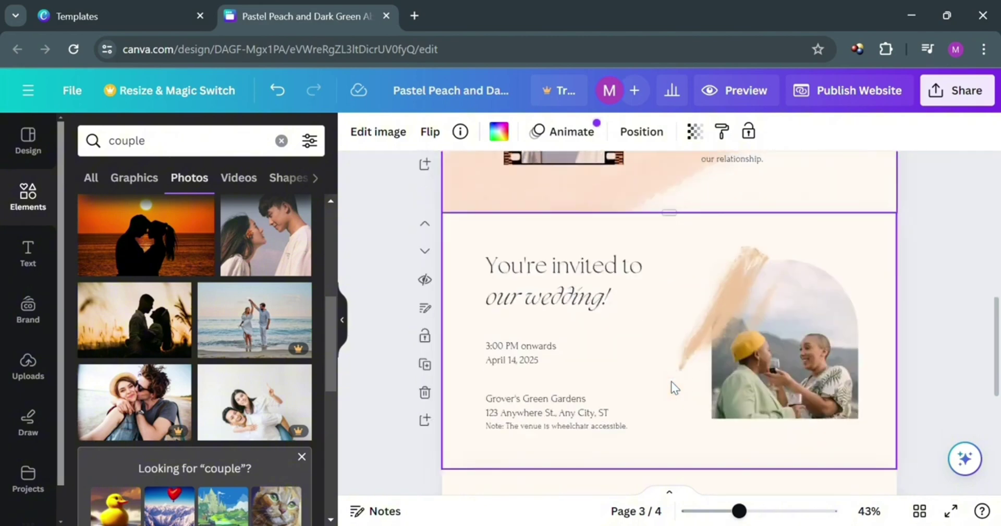
Step: Review the couple photo, invitation heading, date-and-time and venue address text on pages 3 and 4
left_click(808, 365)
left_click(557, 292)
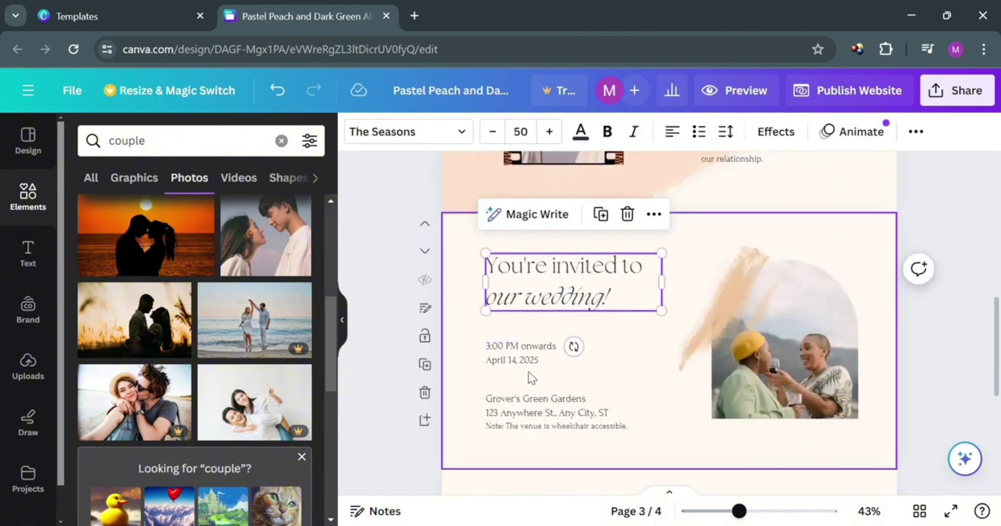
left_click(517, 352)
left_click(513, 354)
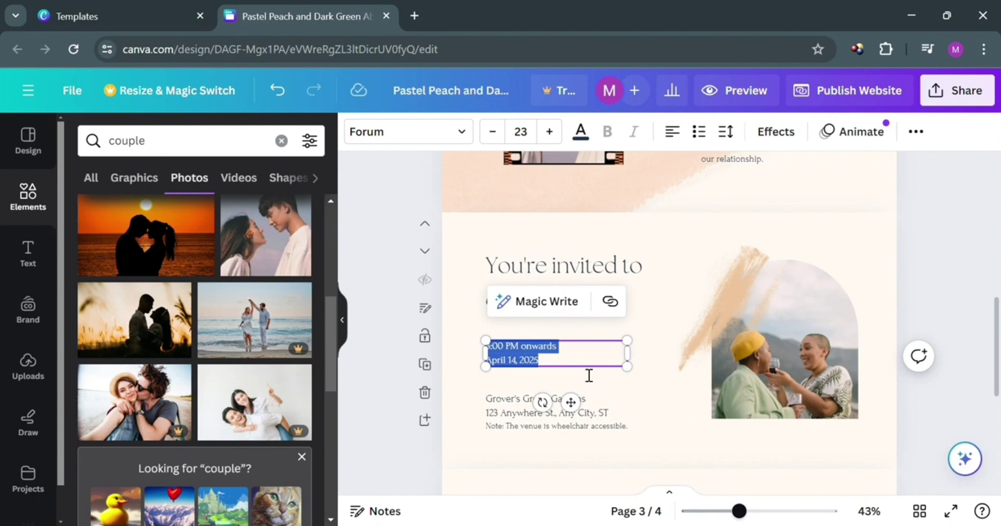
left_click(498, 417)
left_click(502, 421)
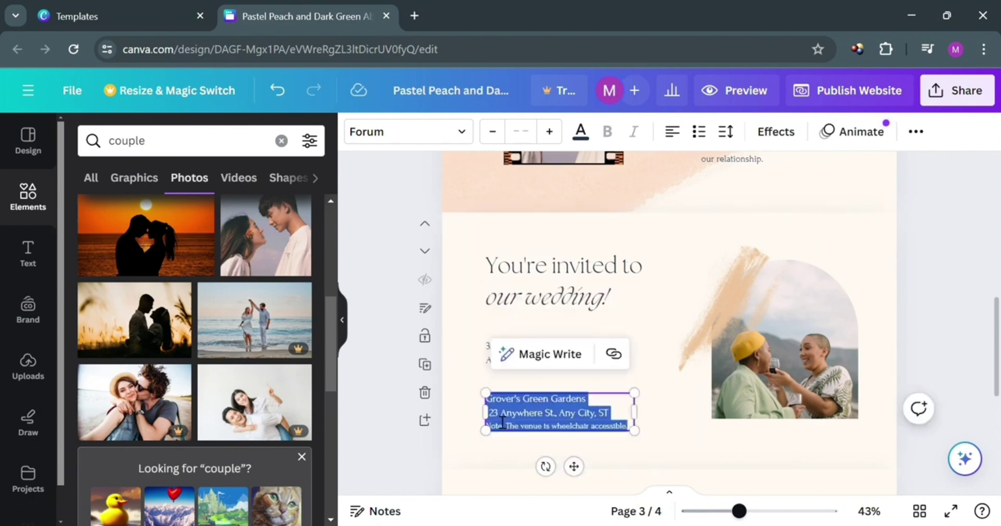
left_click(378, 392)
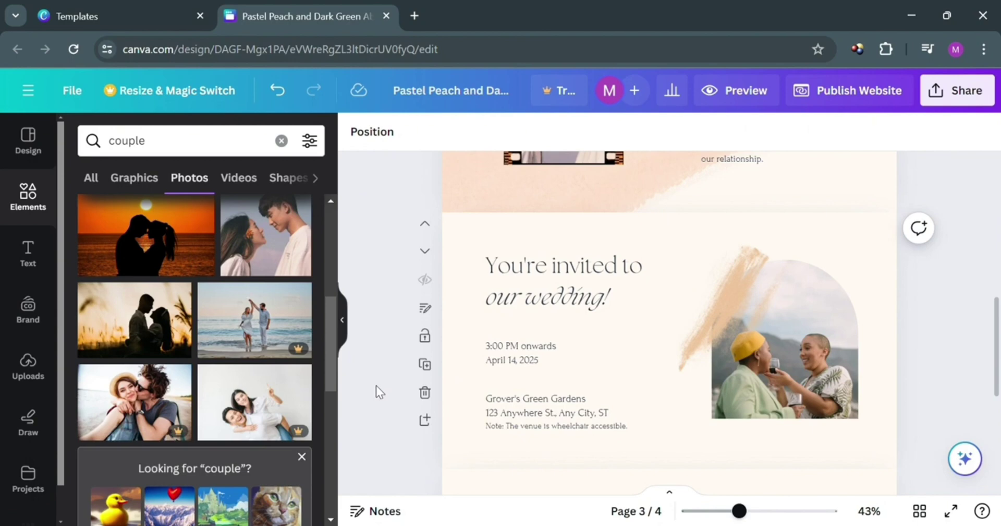
Step: Show the Text styles panel and scroll back up to page 2's couple photo
left_click(40, 251)
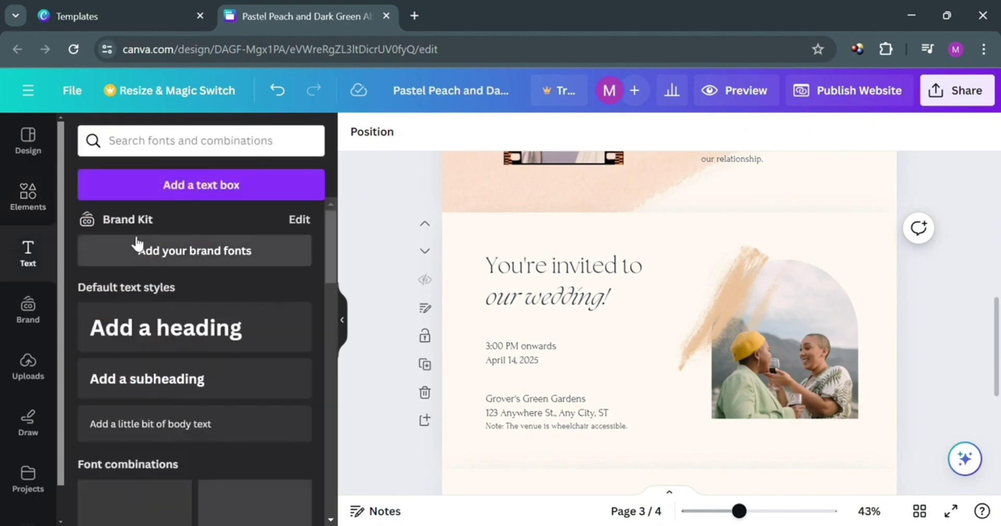
scroll(816, 341, "up", 2)
scroll(815, 341, "down", 7)
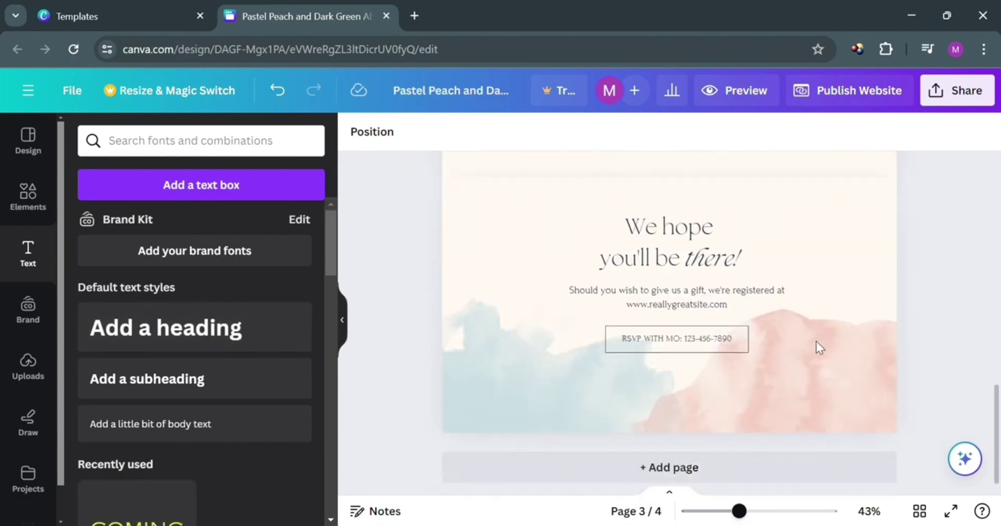
scroll(780, 342, "up", 4)
scroll(780, 342, "up", 5)
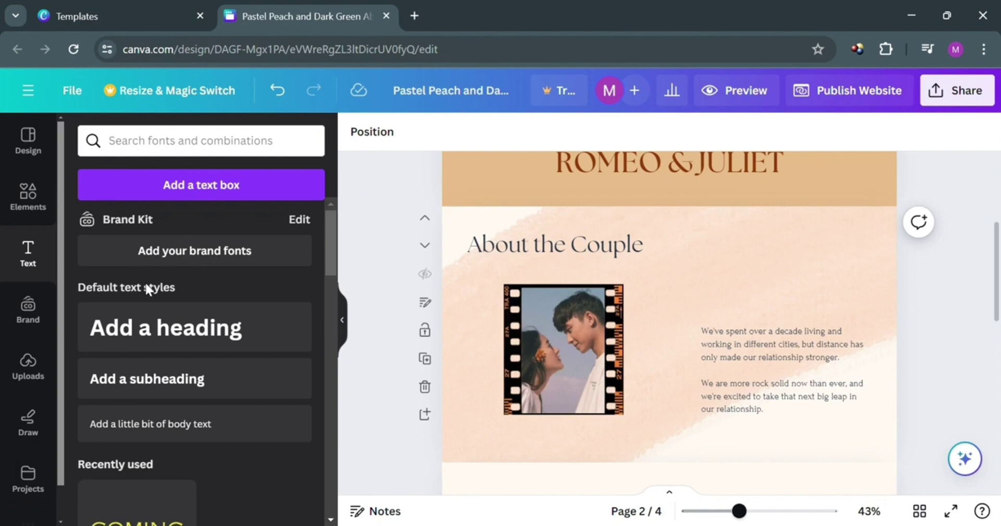
left_click(208, 392)
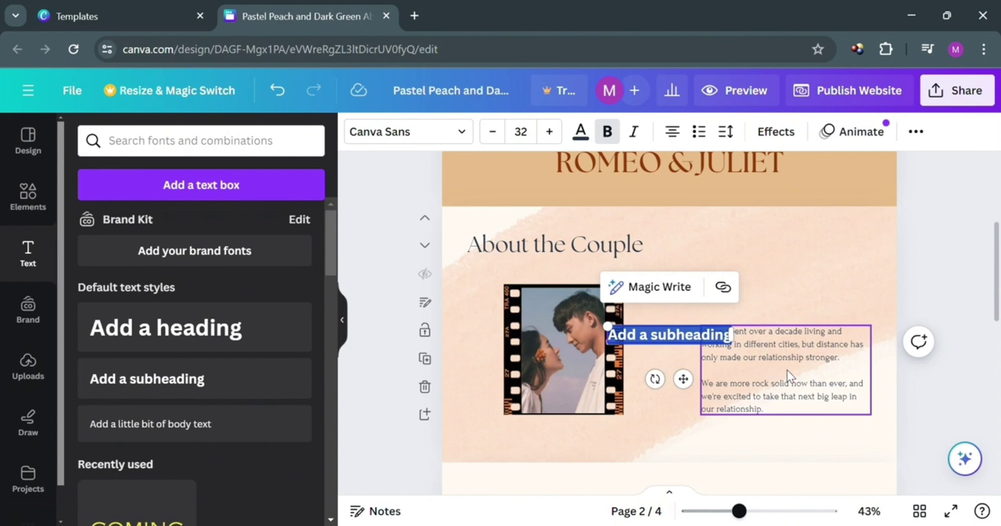
type("S")
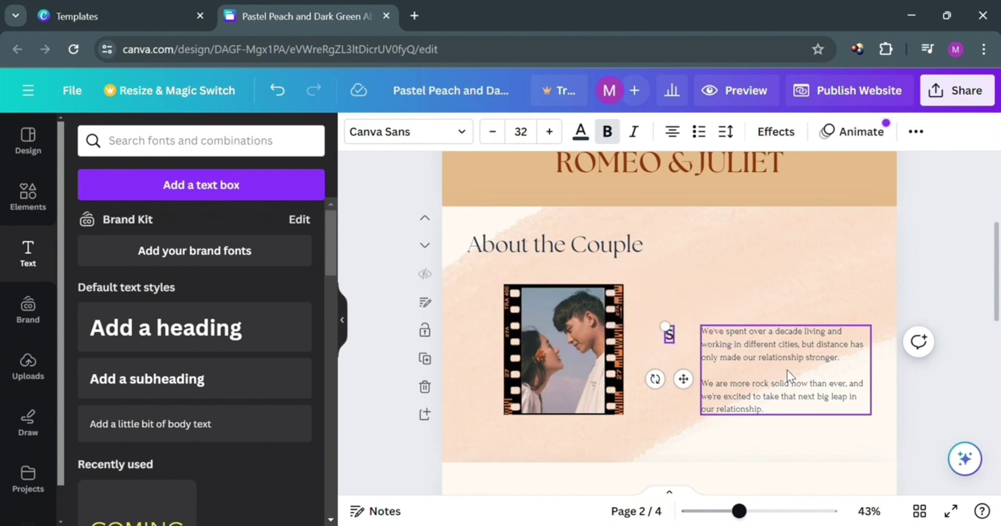
type("ample Text")
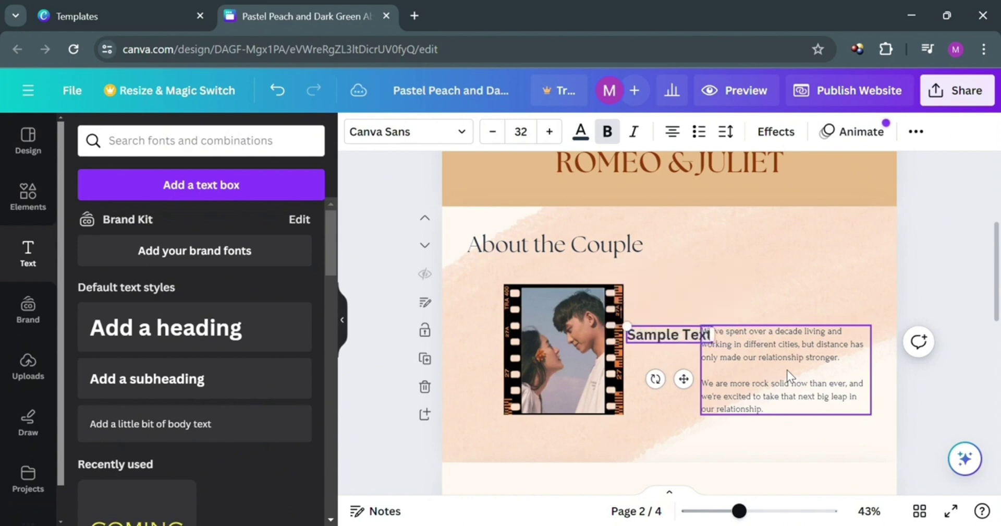
left_click_drag(683, 379, 803, 313)
left_click(858, 299)
left_click(792, 281)
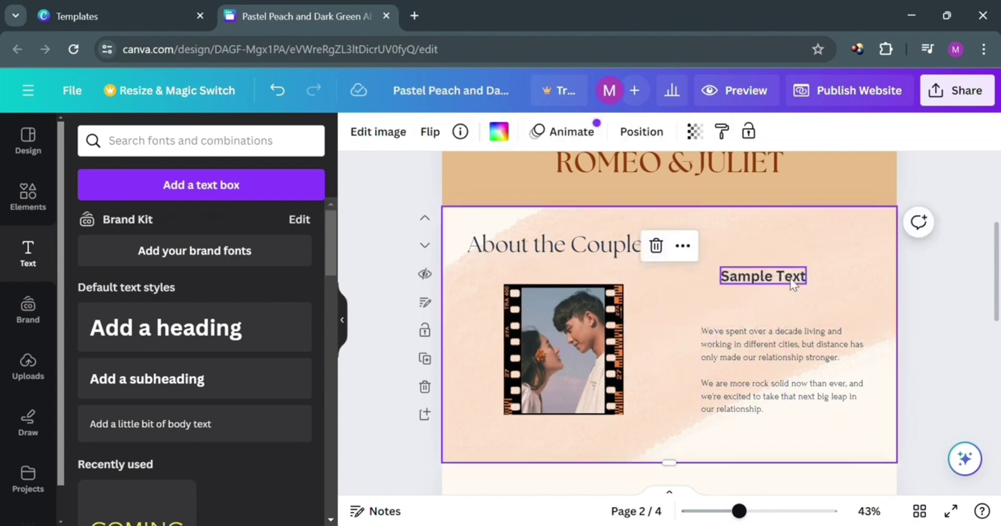
key("Delete")
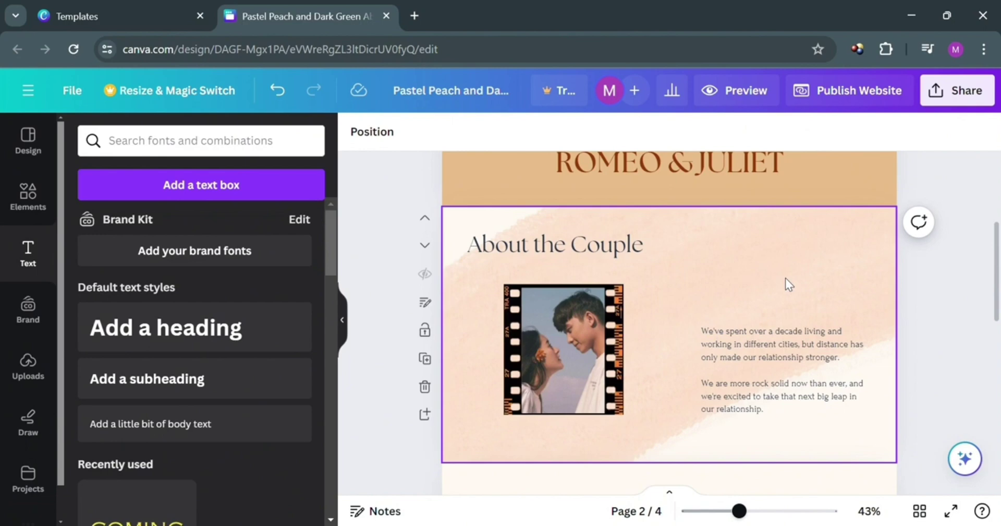
scroll(788, 282, "up", 5)
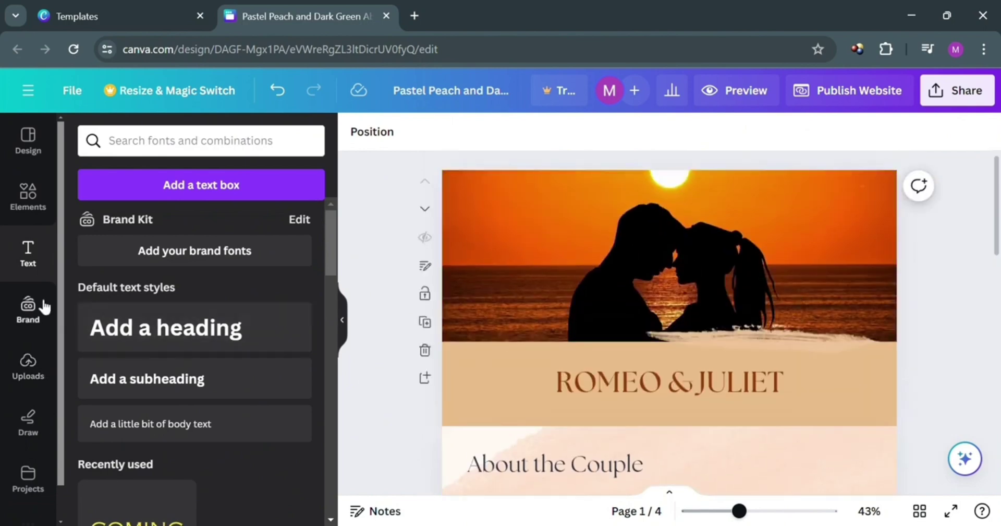
Step: Close the Text panel and scroll down to the final 'We hope you'll be there!' page
scroll(199, 384, "down", 8)
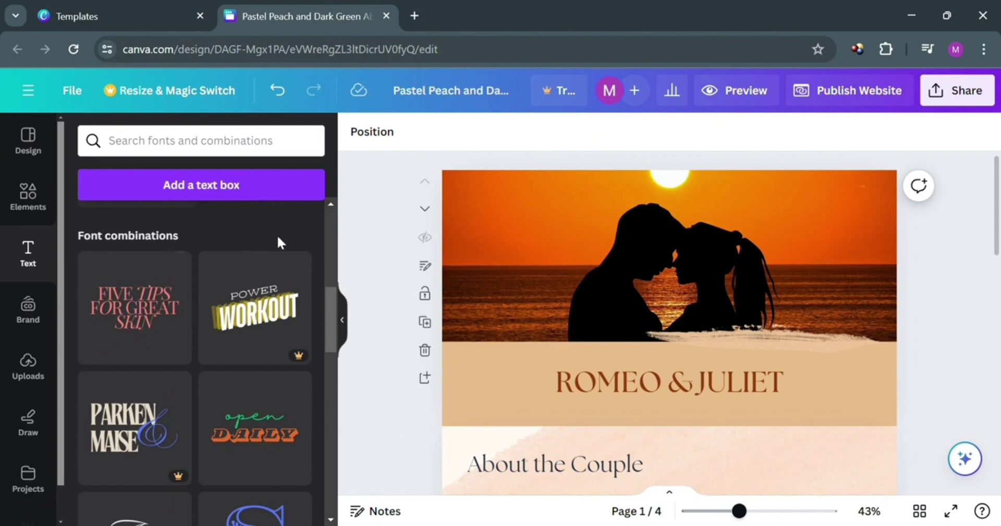
left_click(344, 320)
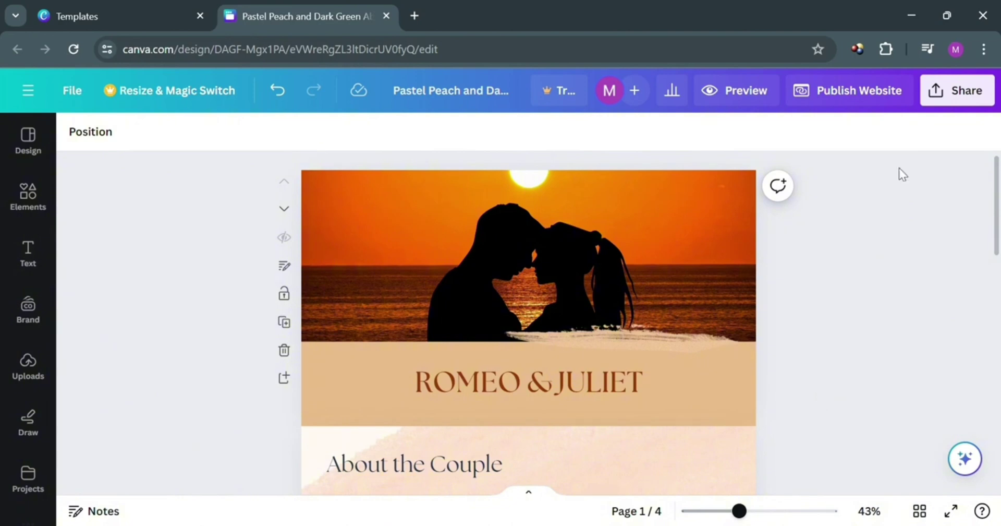
scroll(560, 418, "down", 8)
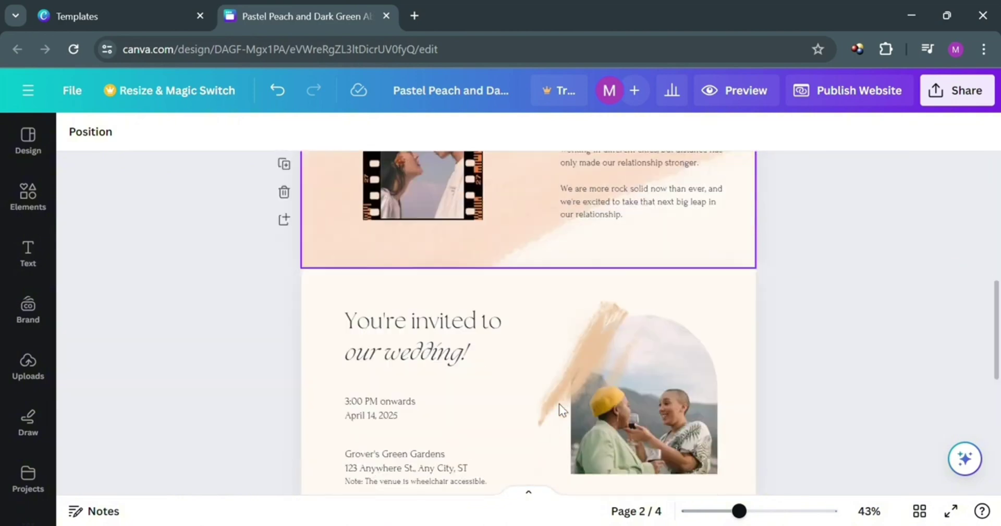
scroll(561, 409, "down", 6)
scroll(561, 410, "up", 4)
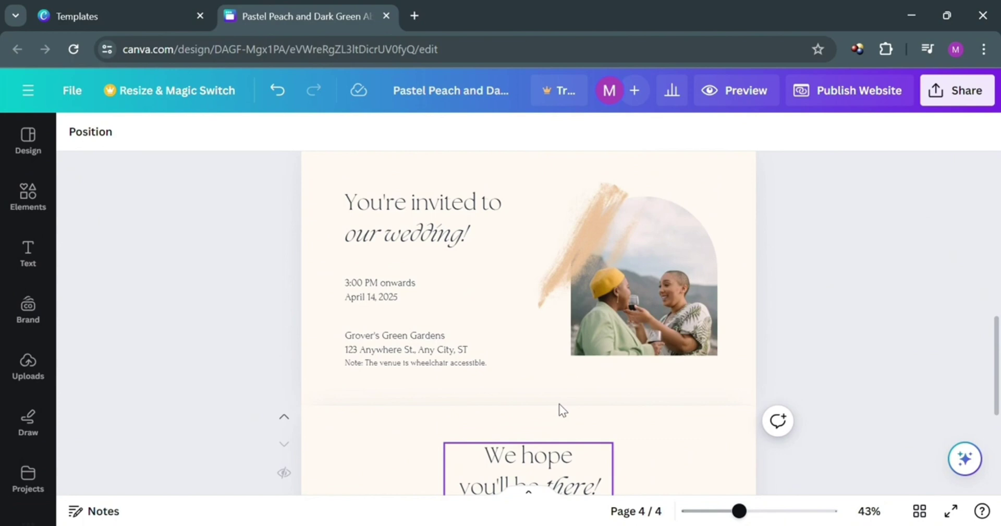
scroll(561, 410, "down", 3)
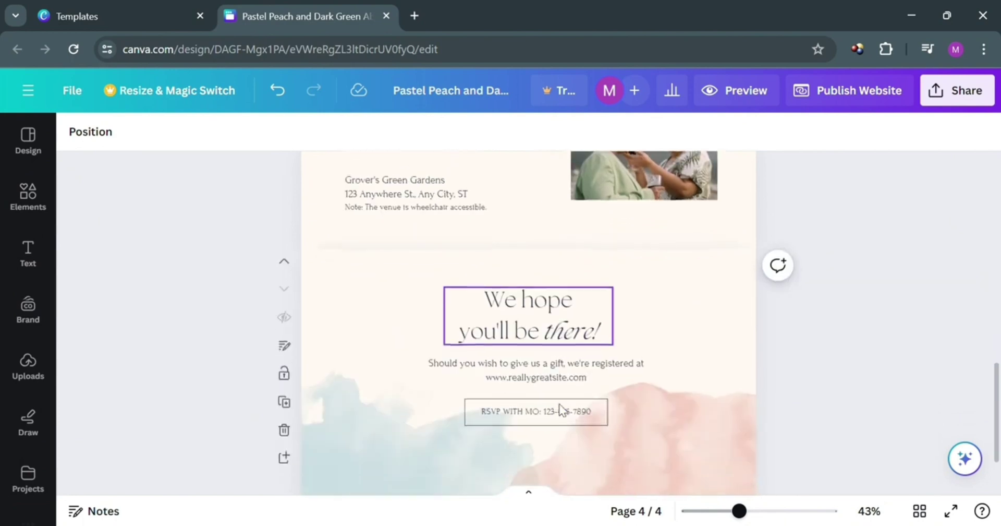
Step: Inspect the last page's RSVP box, gift registry text and watercolour background
left_click(580, 426)
left_click(683, 348)
left_click(524, 366)
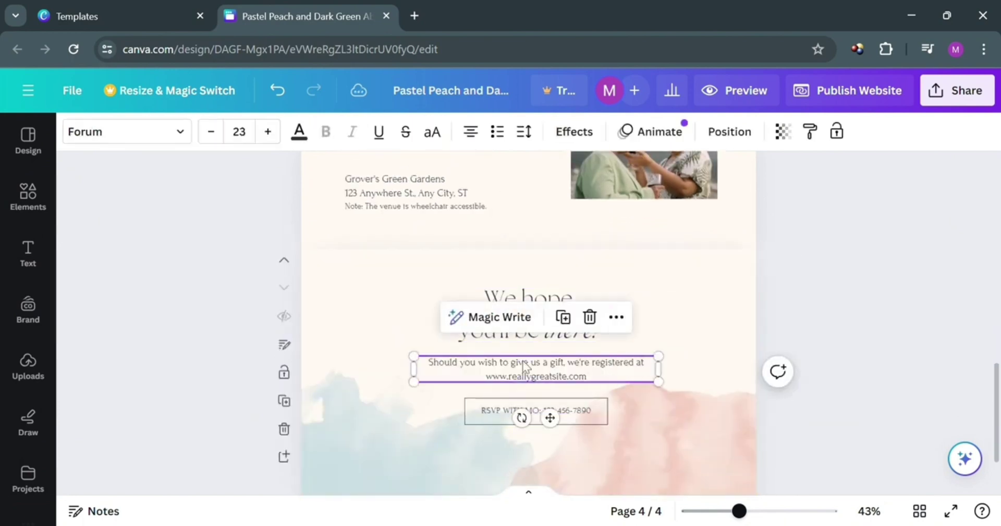
left_click(412, 301)
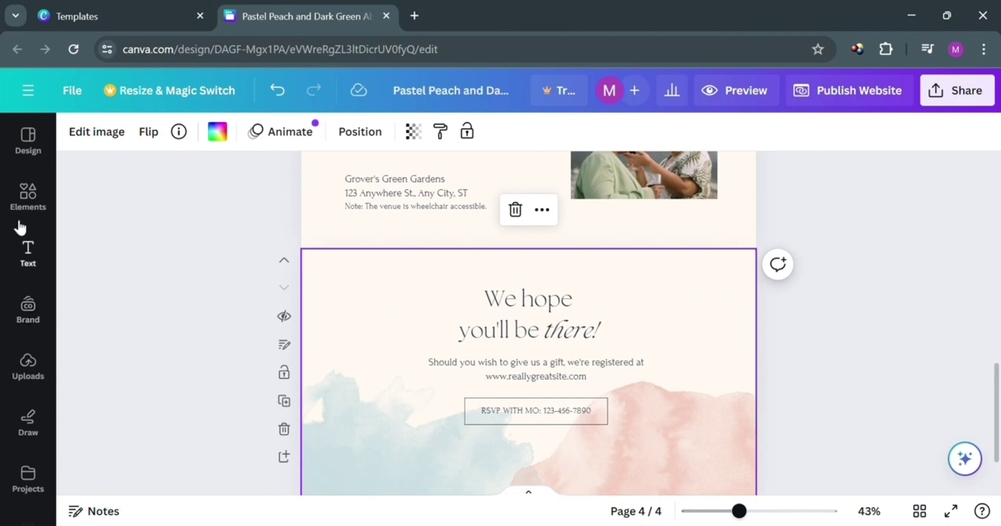
left_click(29, 199)
Step: Browse the ready-made website page Layouts in the Design panel
left_click(24, 140)
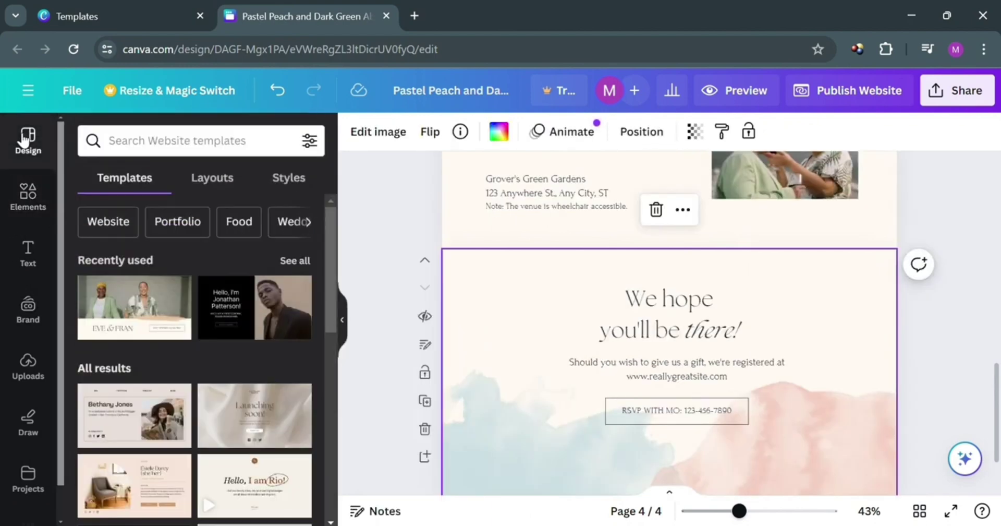
left_click(222, 180)
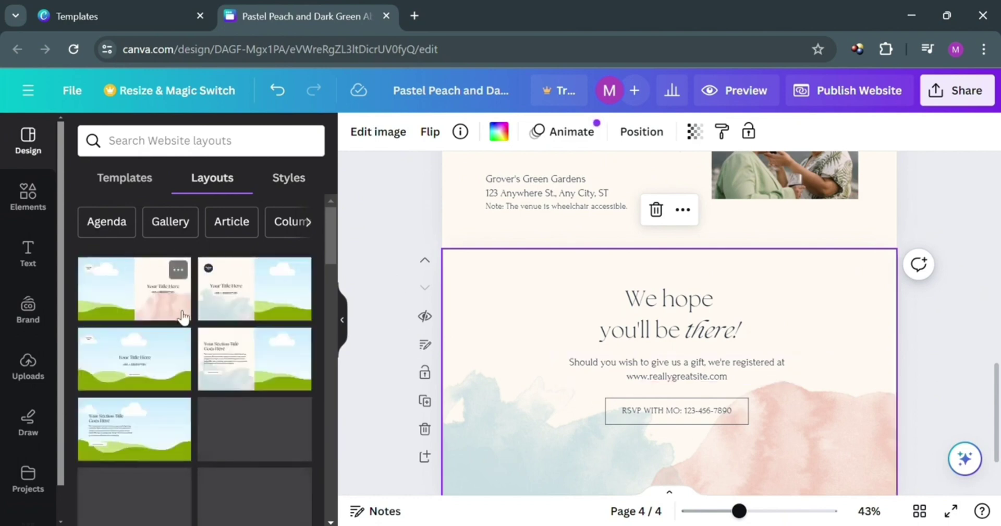
scroll(243, 407, "down", 1)
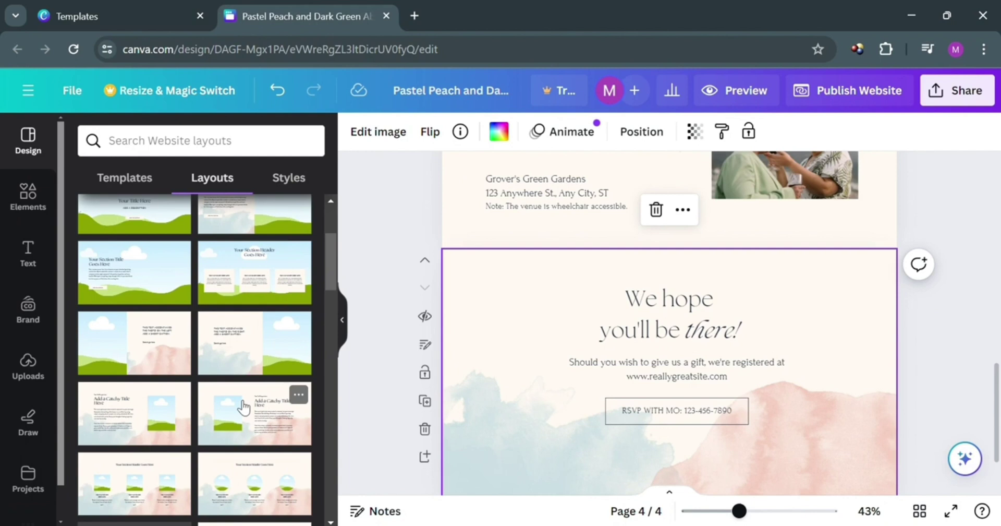
scroll(242, 407, "up", 1)
Step: Expand the Styles colour palettes and apply the orange palette
left_click(292, 184)
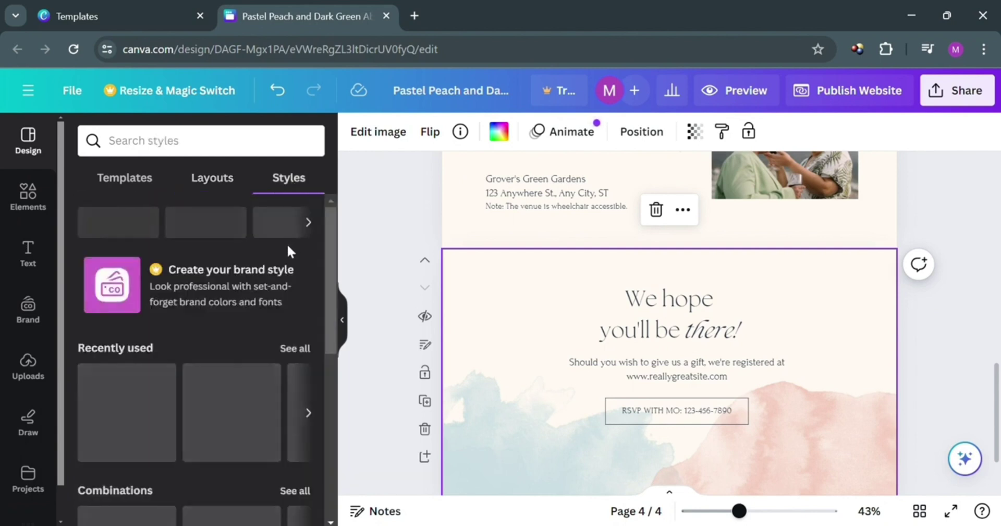
scroll(178, 427, "down", 3)
scroll(179, 431, "down", 2)
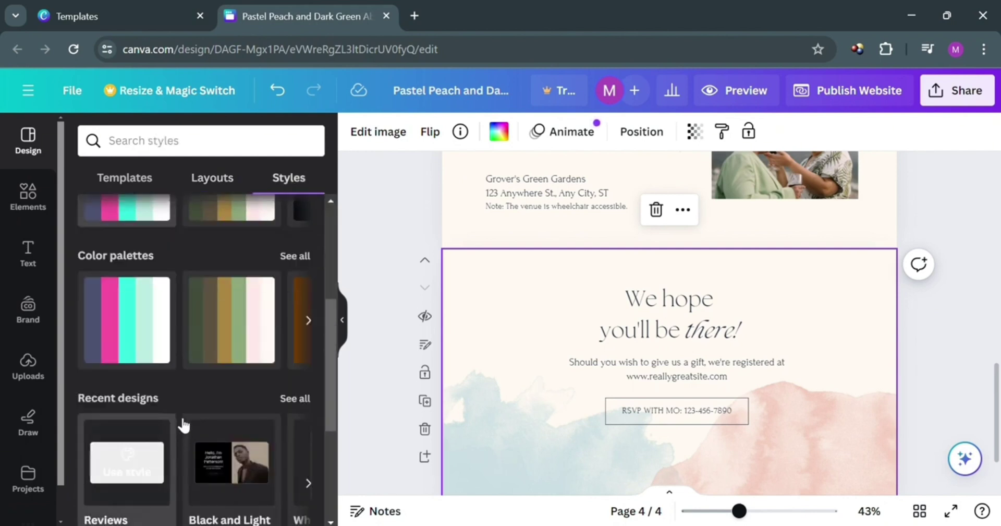
left_click(308, 320)
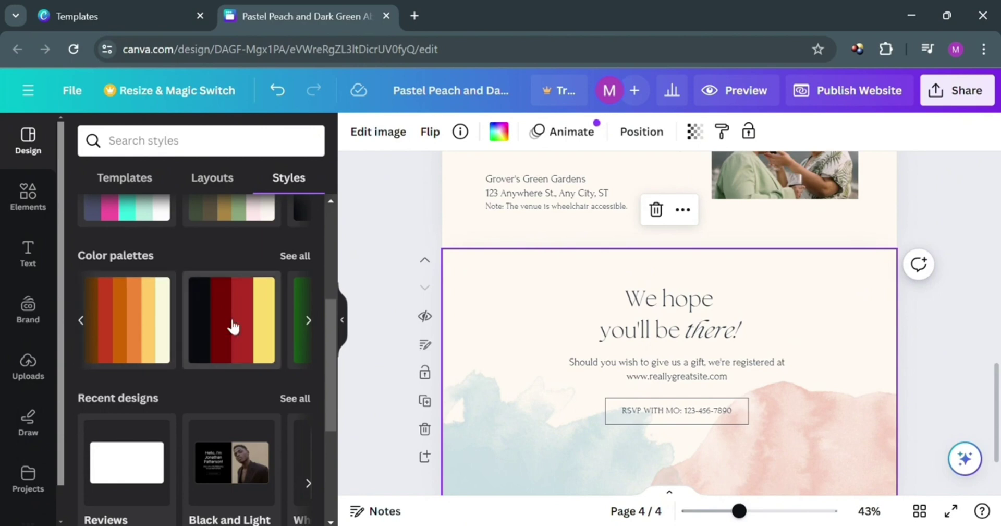
left_click(149, 321)
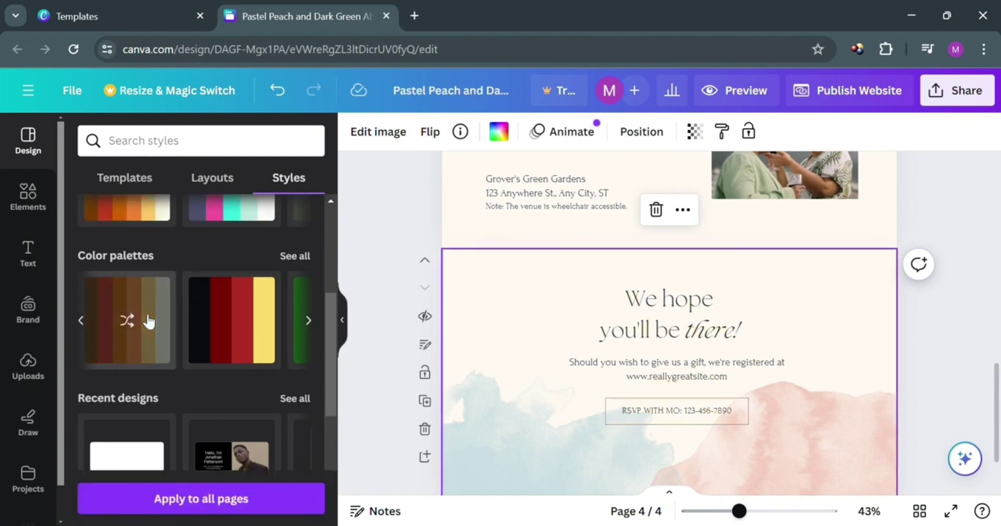
Step: Apply the dark red and yellow palette, then clear the page selection
scroll(645, 365, "down", 2)
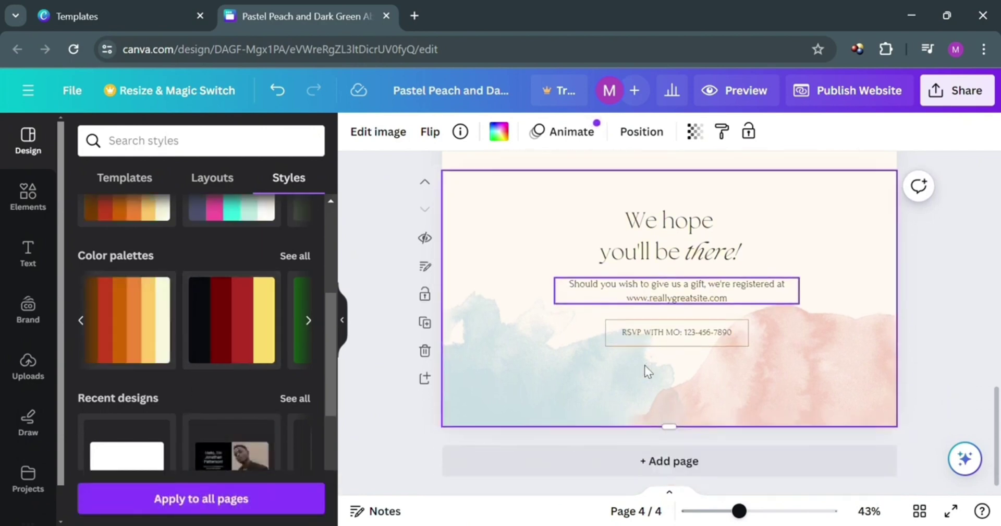
scroll(645, 367, "up", 15)
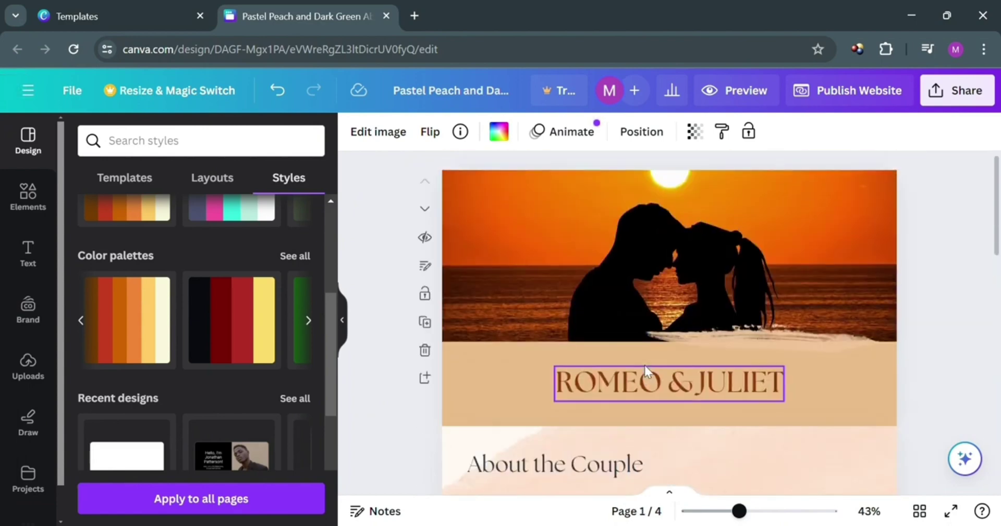
scroll(644, 365, "down", 3)
left_click(249, 320)
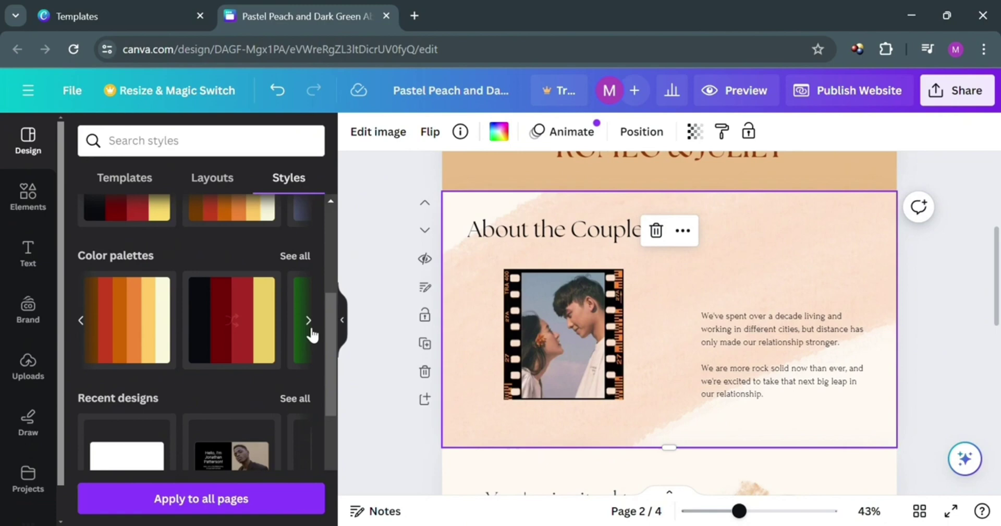
left_click(371, 252)
scroll(641, 295, "up", 5)
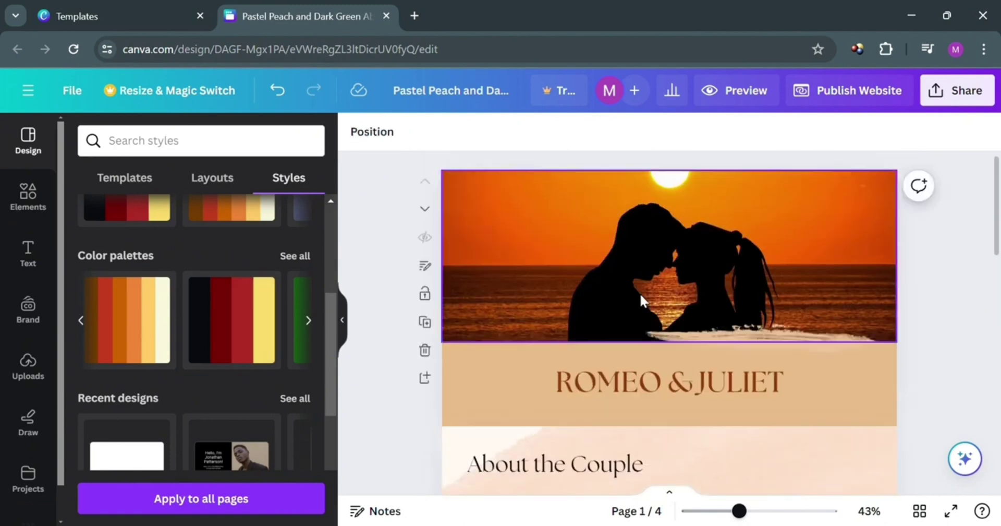
Step: Open the Publish Website settings, start editing the URL ending, then cancel with Escape
left_click(340, 322)
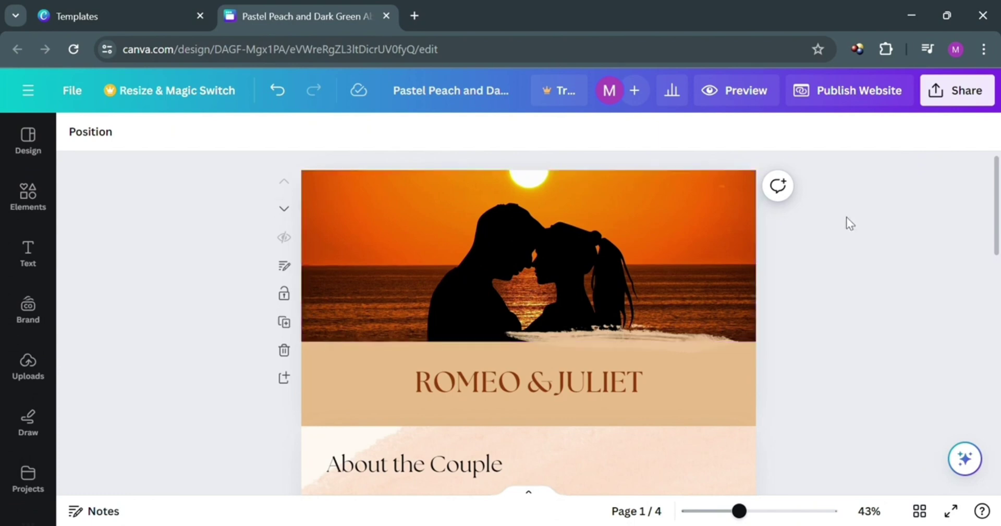
left_click(854, 103)
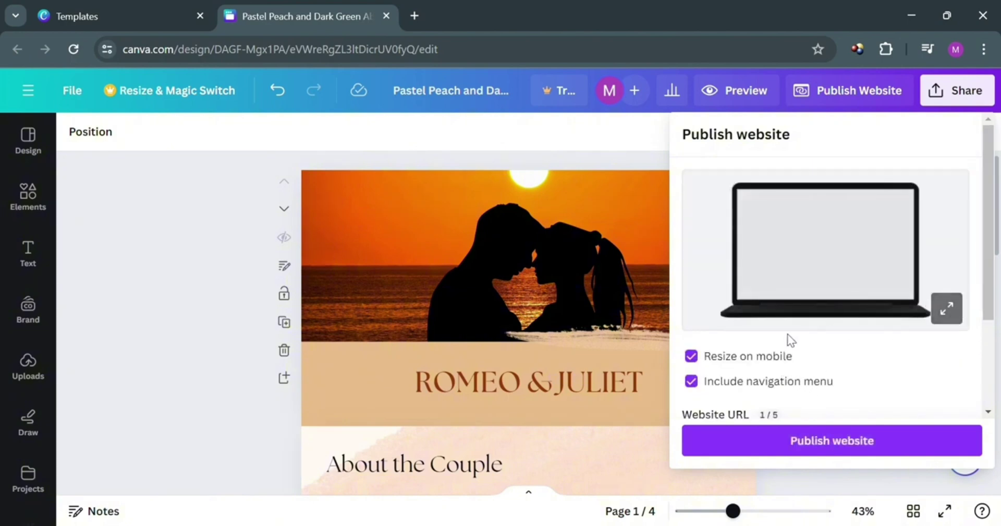
scroll(868, 339, "down", 3)
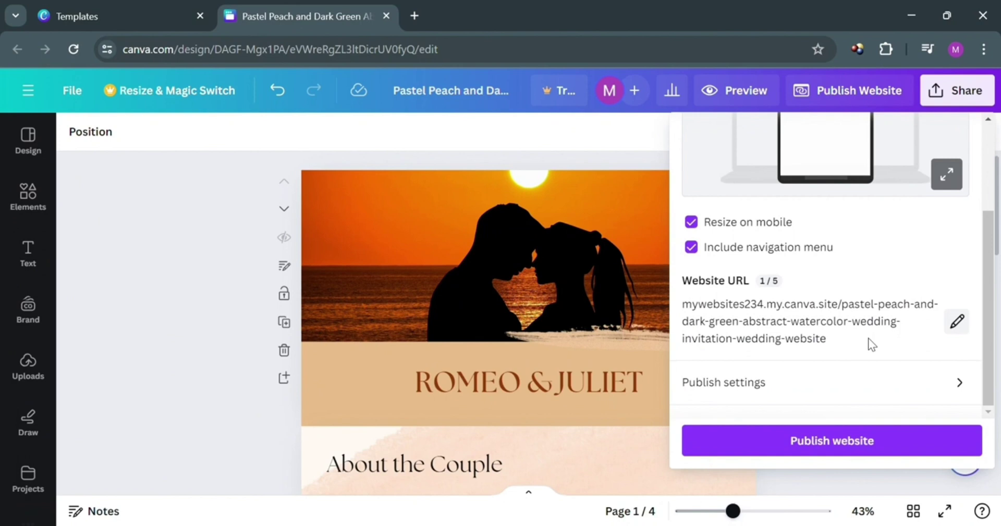
left_click(959, 322)
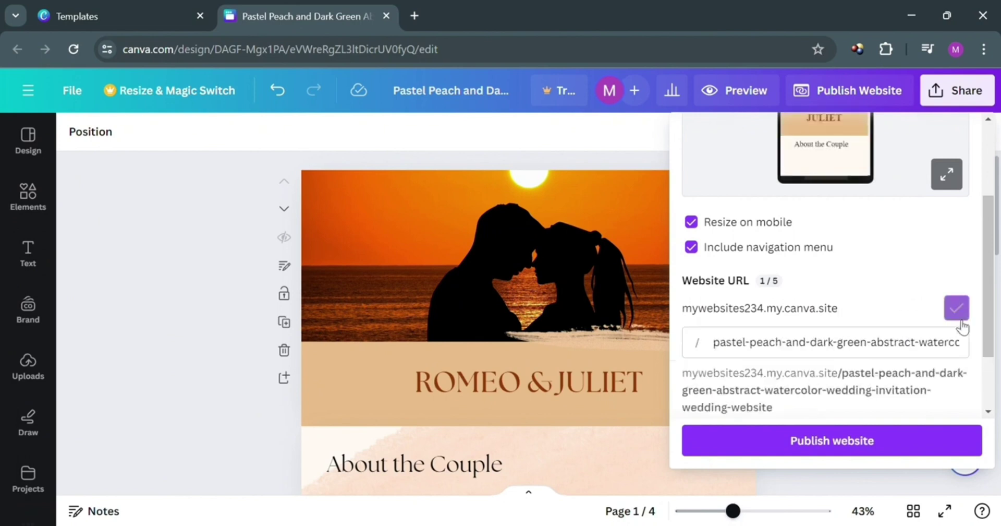
triple_click(861, 359)
type("w")
key("Escape")
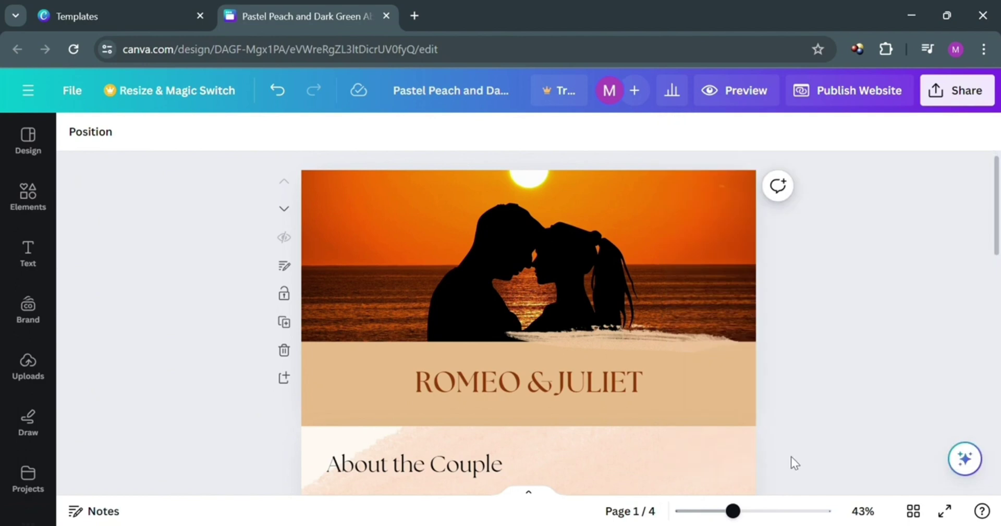
Step: Preview the wedding website and scroll to the 'You're invited to our wedding!' section
left_click(768, 100)
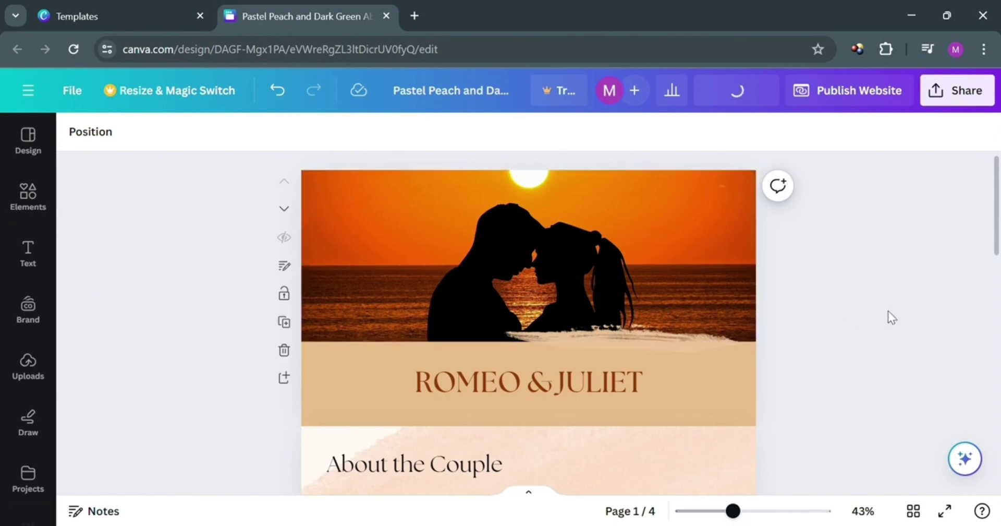
scroll(888, 311, "down", 3)
scroll(888, 311, "down", 5)
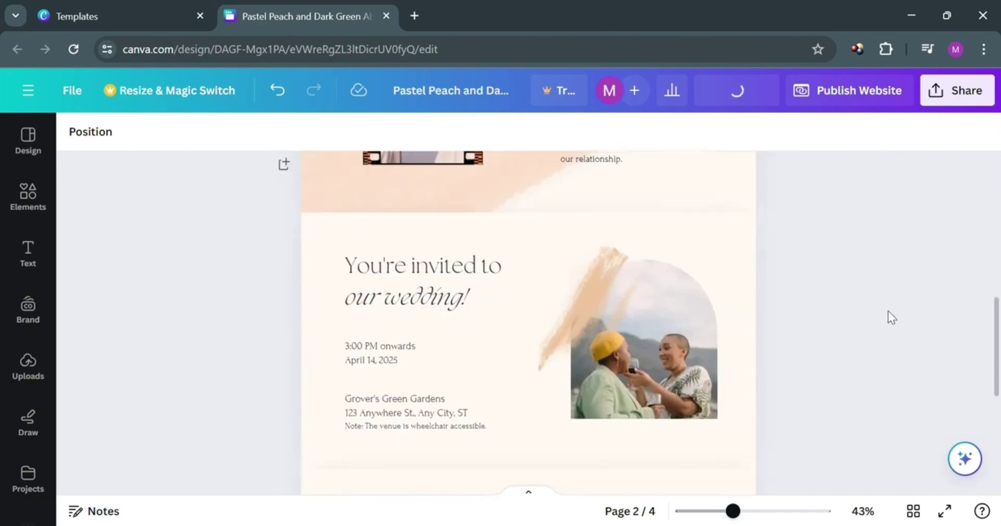
scroll(887, 311, "up", 10)
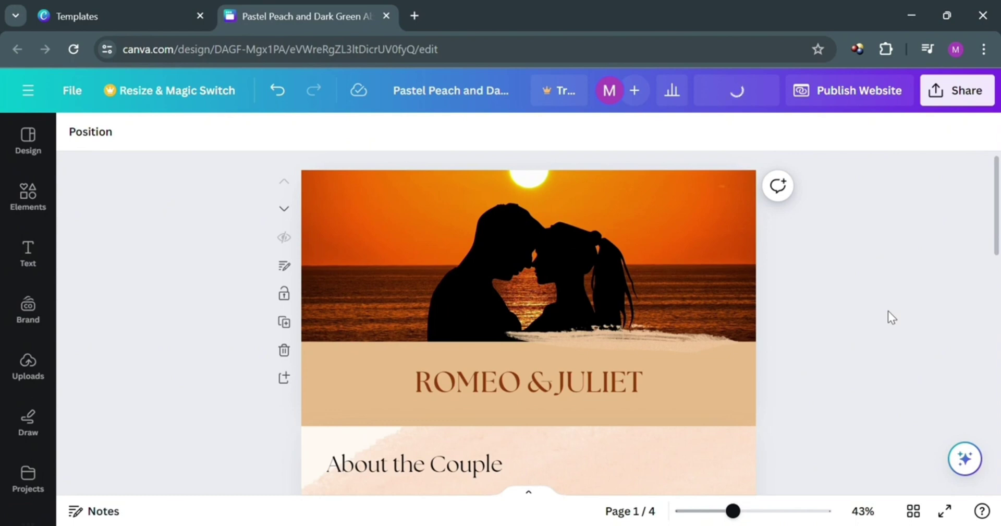